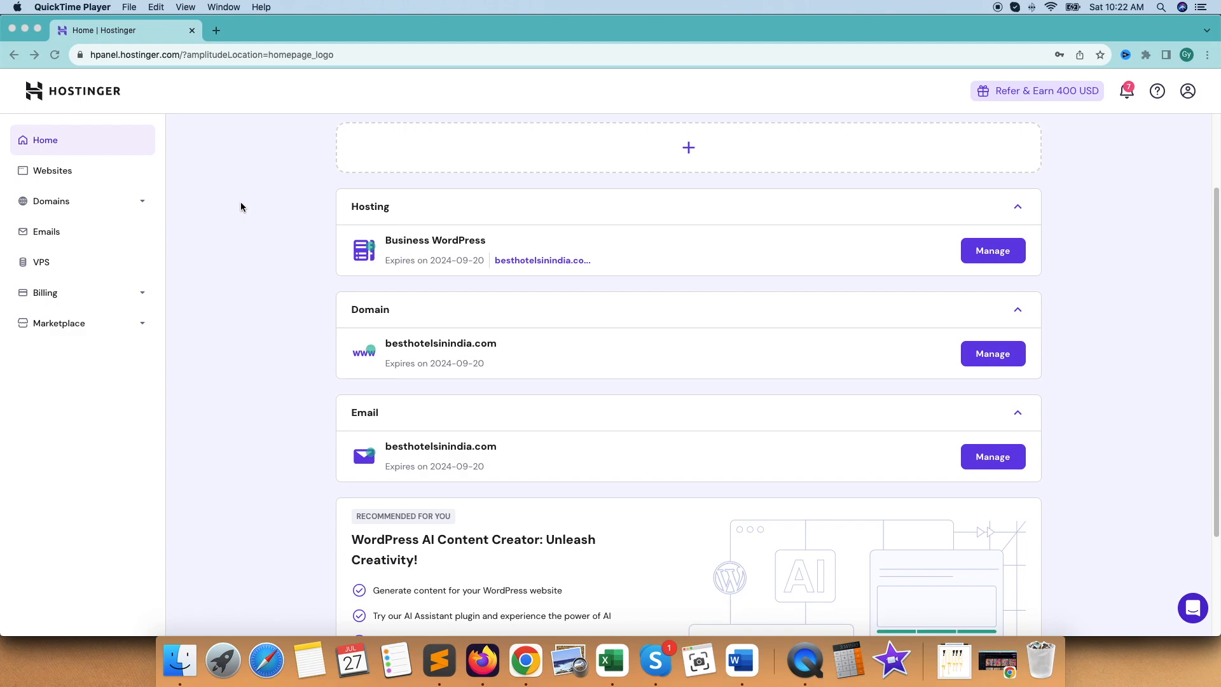
click(105, 55)
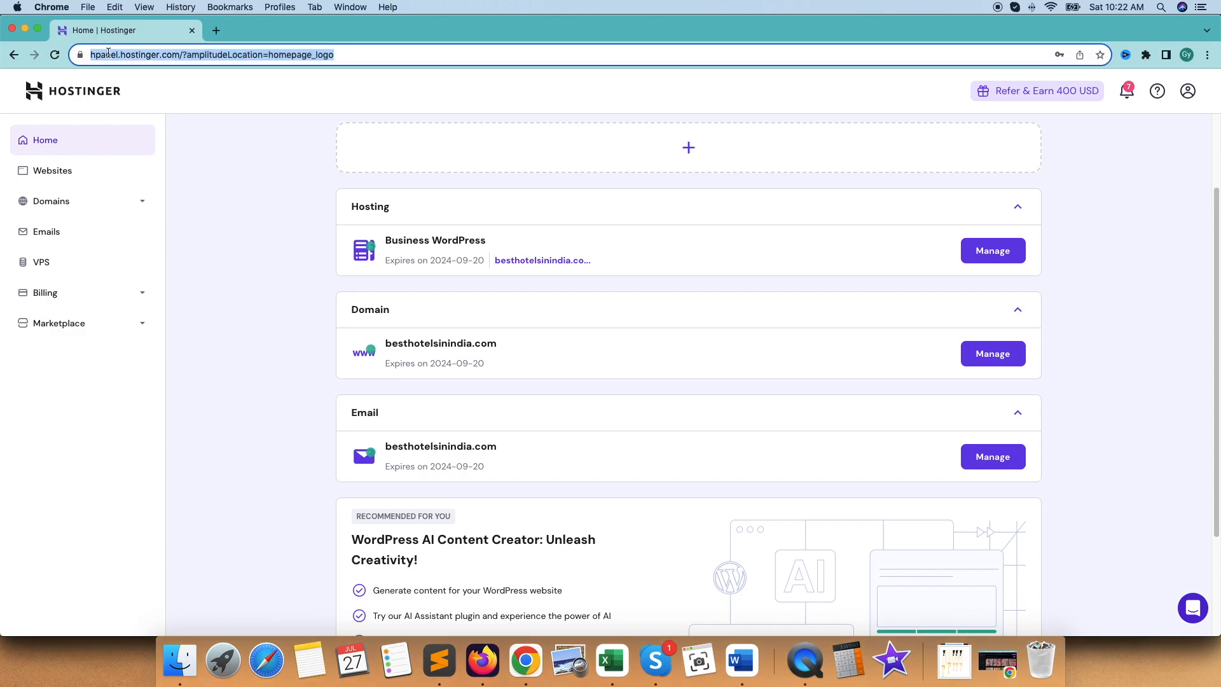
click(99, 56)
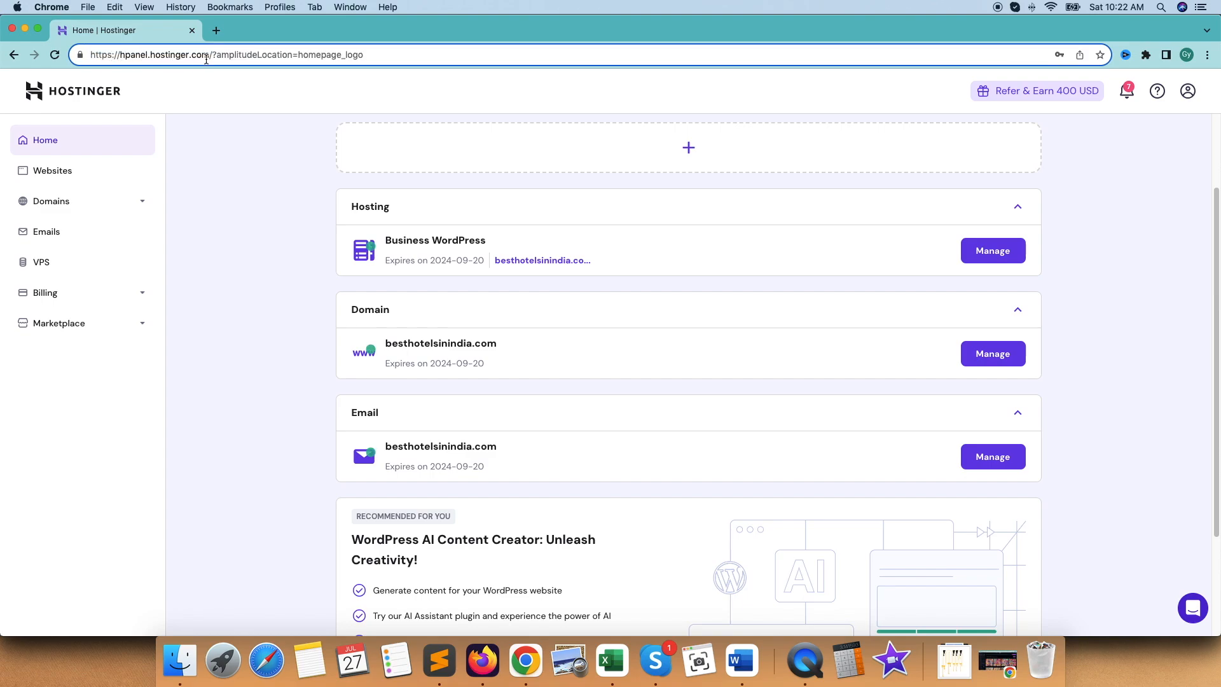
click(207, 178)
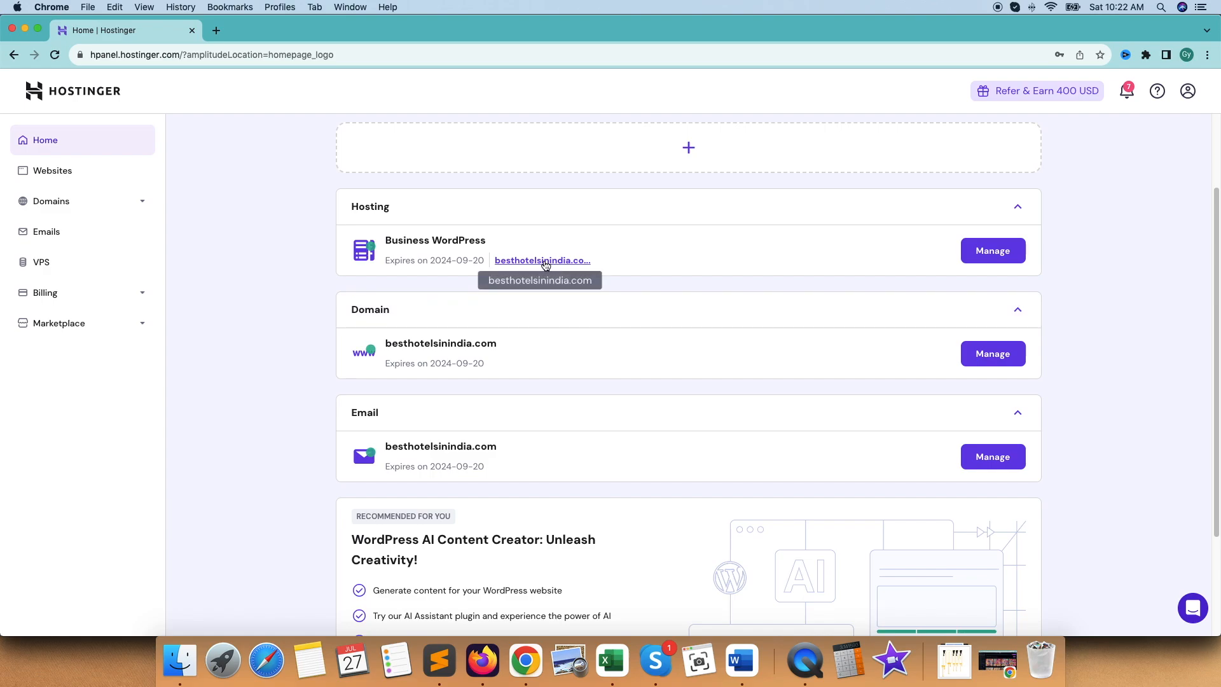
View the live besthotelsinindia.com page from the Websites list and close the extra preview
click(63, 176)
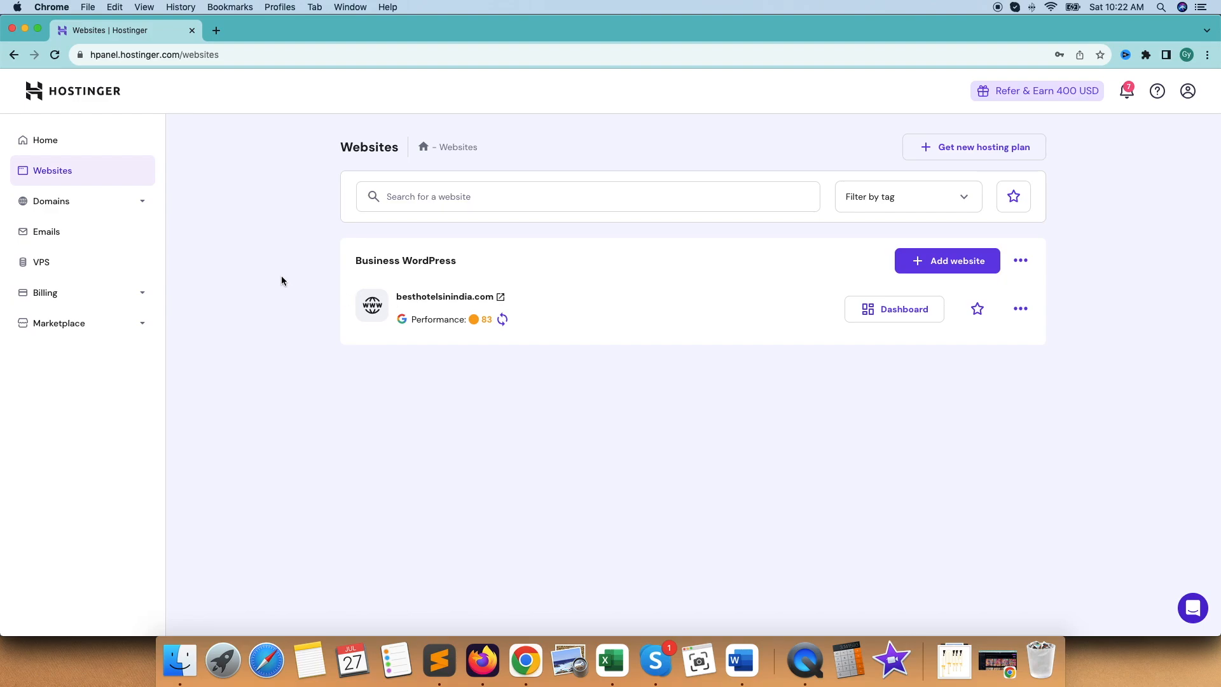
click(447, 299)
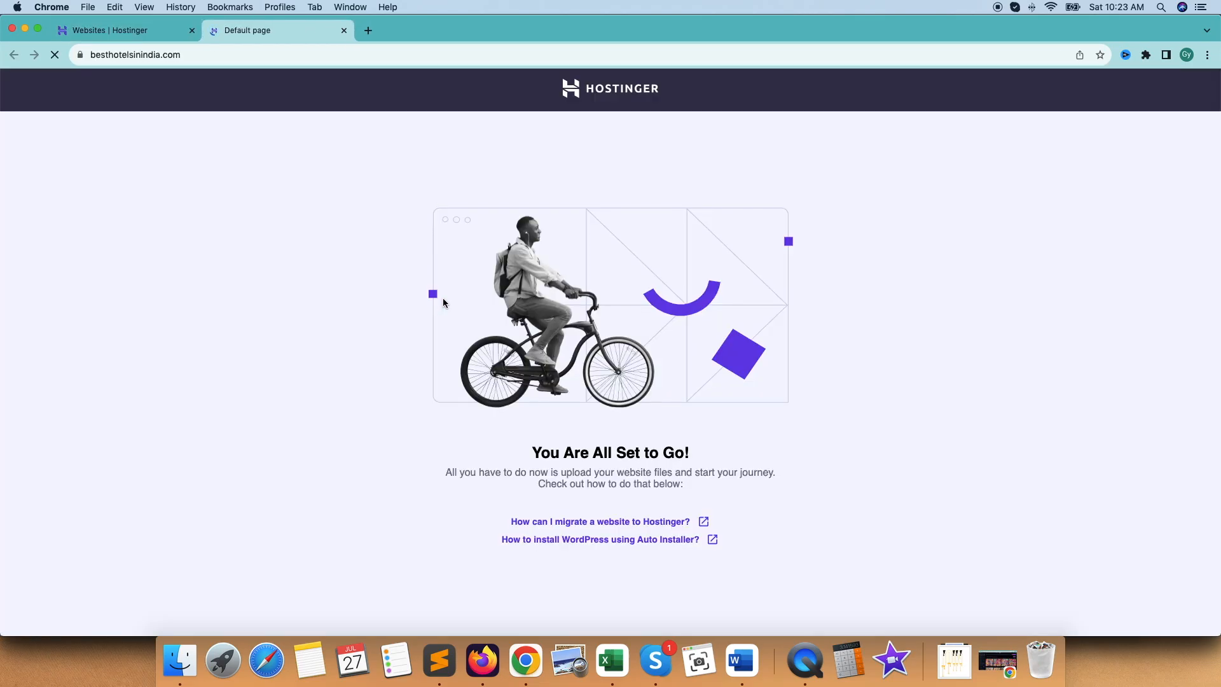
click(115, 30)
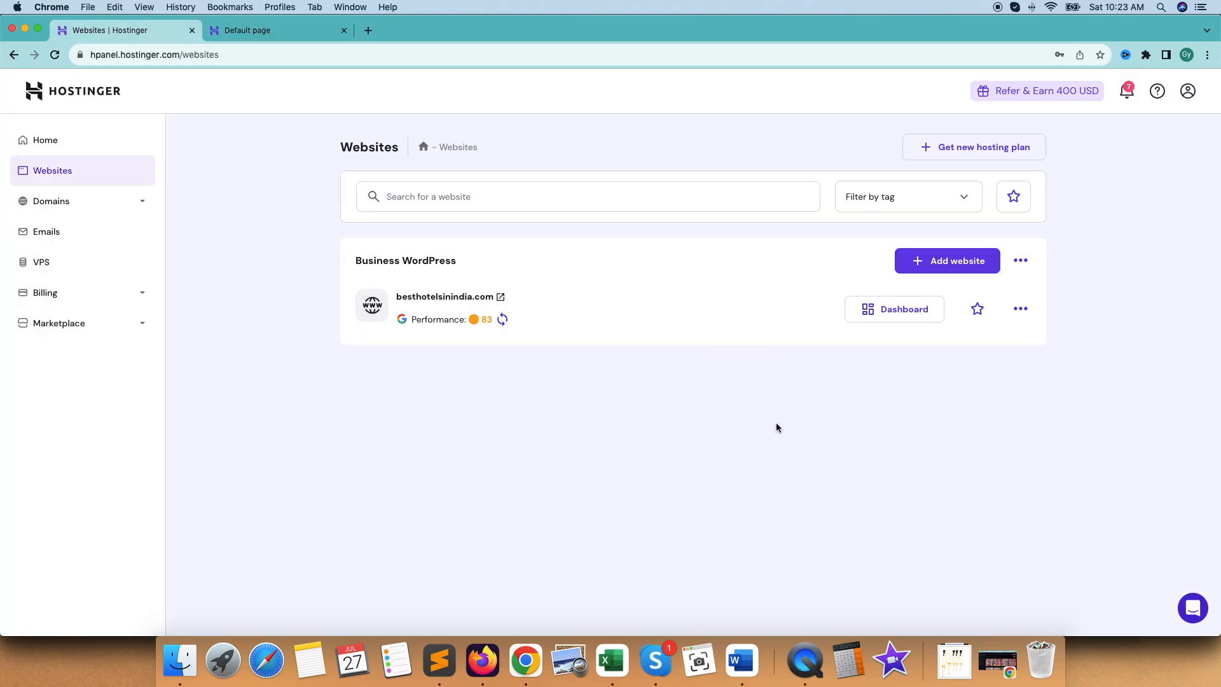
click(50, 174)
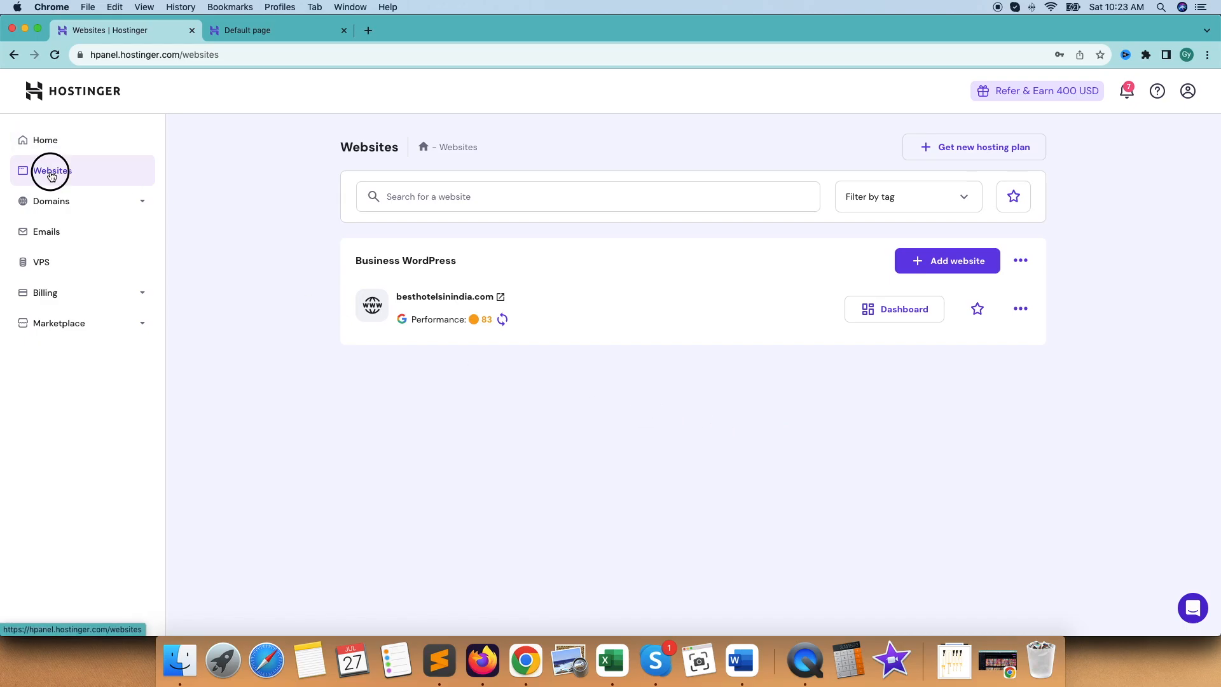
click(435, 298)
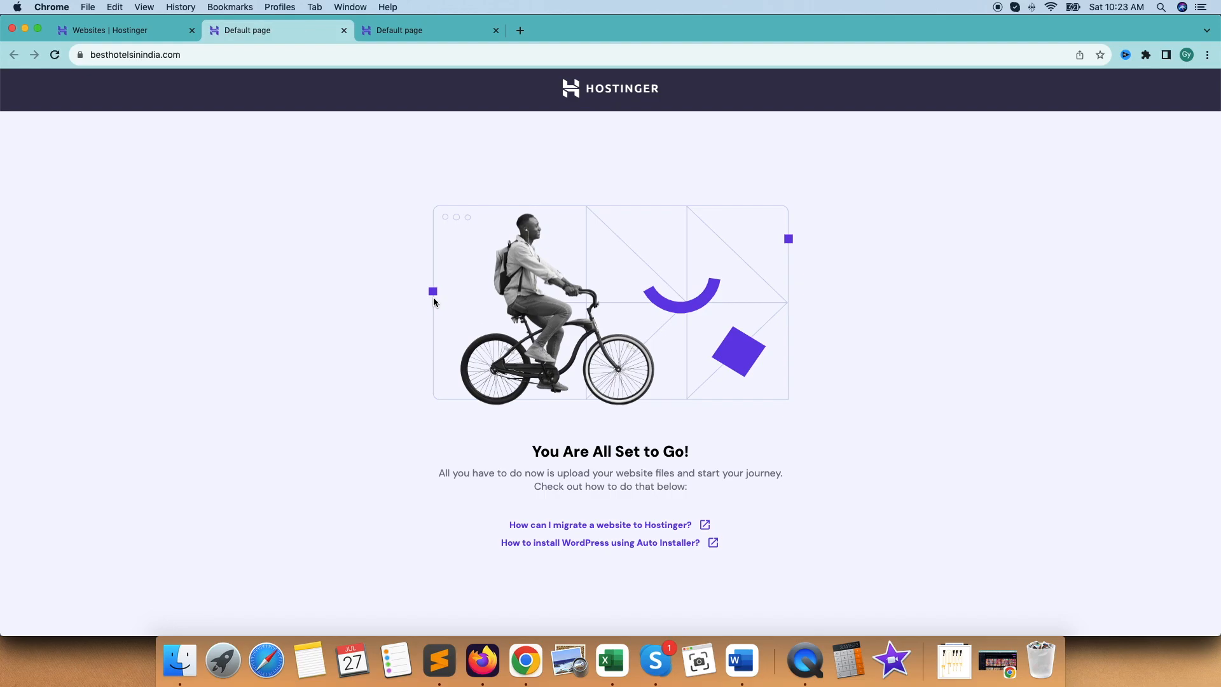
click(344, 30)
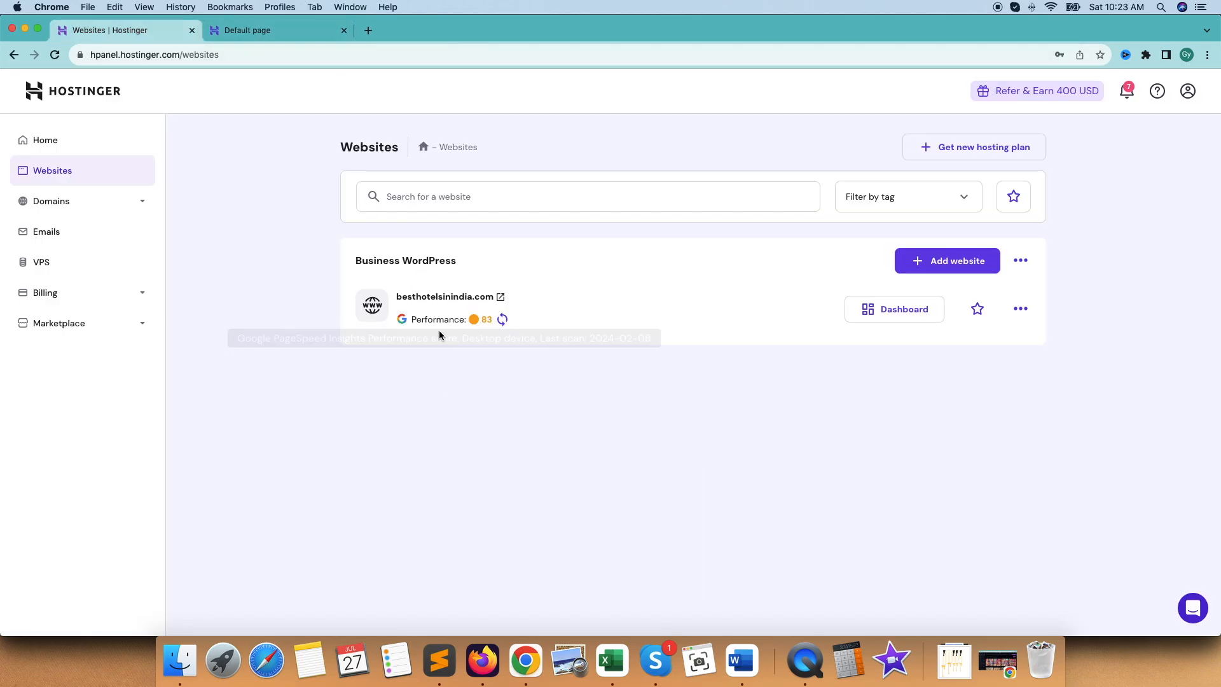
Open the besthotelsinindia.com dashboard and start a WordPress installation with the Auto Installer
click(897, 316)
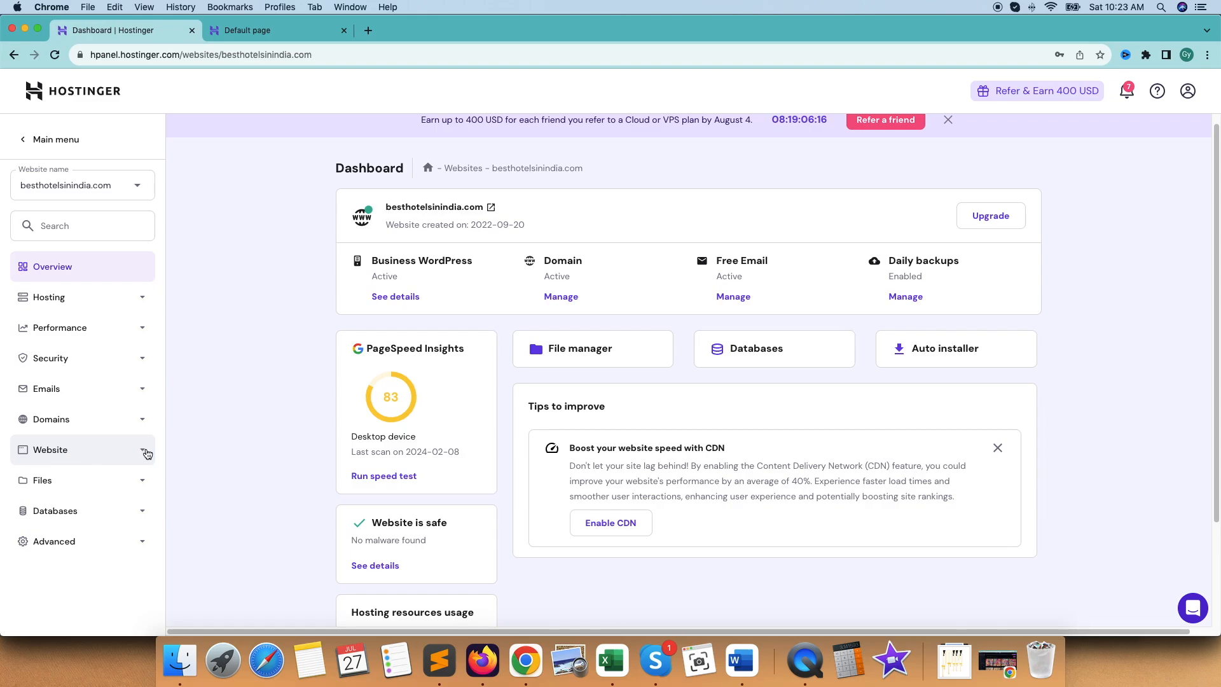
click(148, 455)
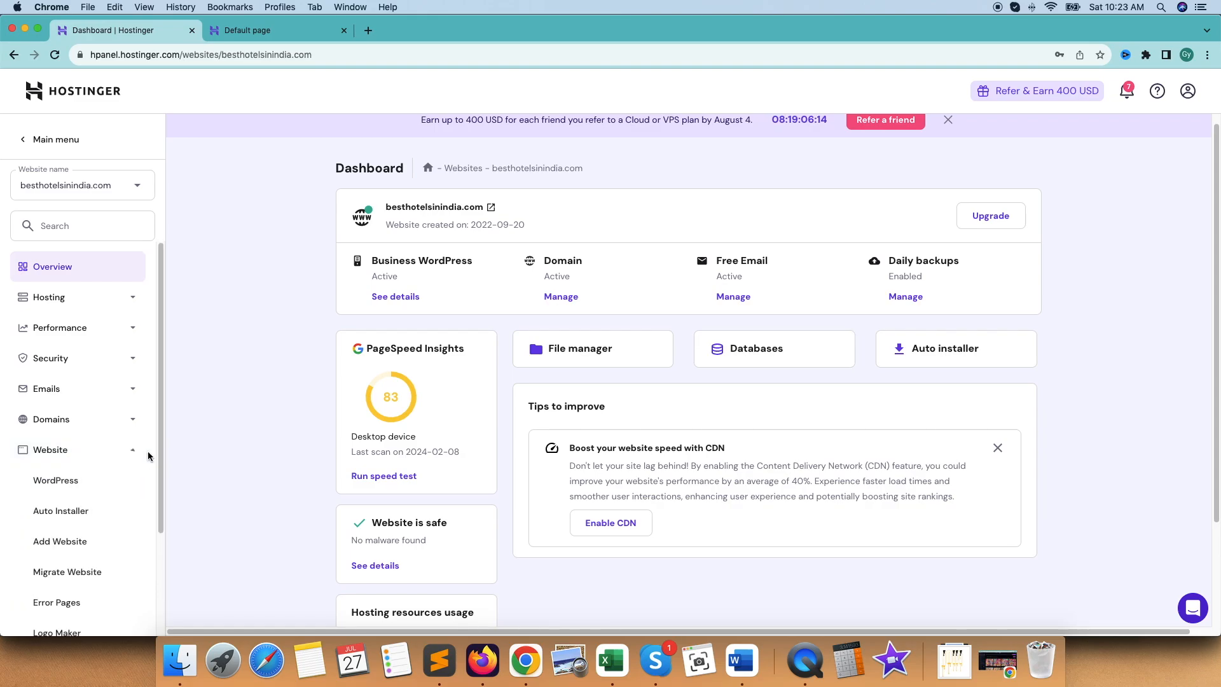
click(96, 503)
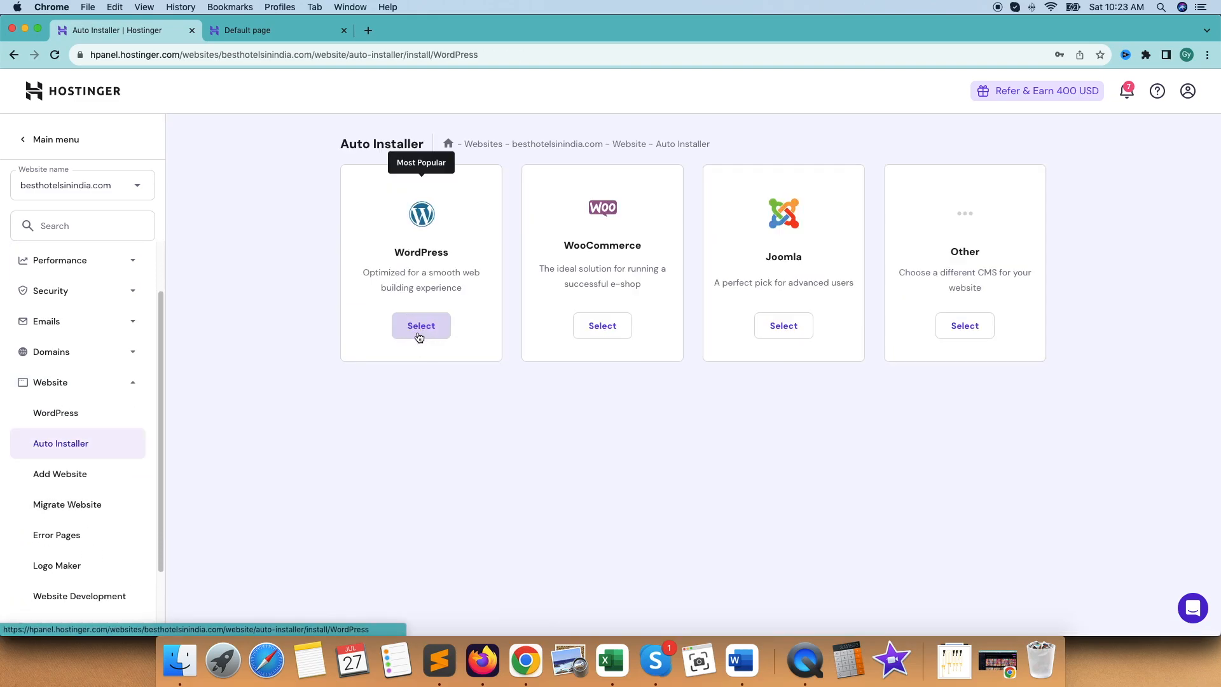
click(417, 326)
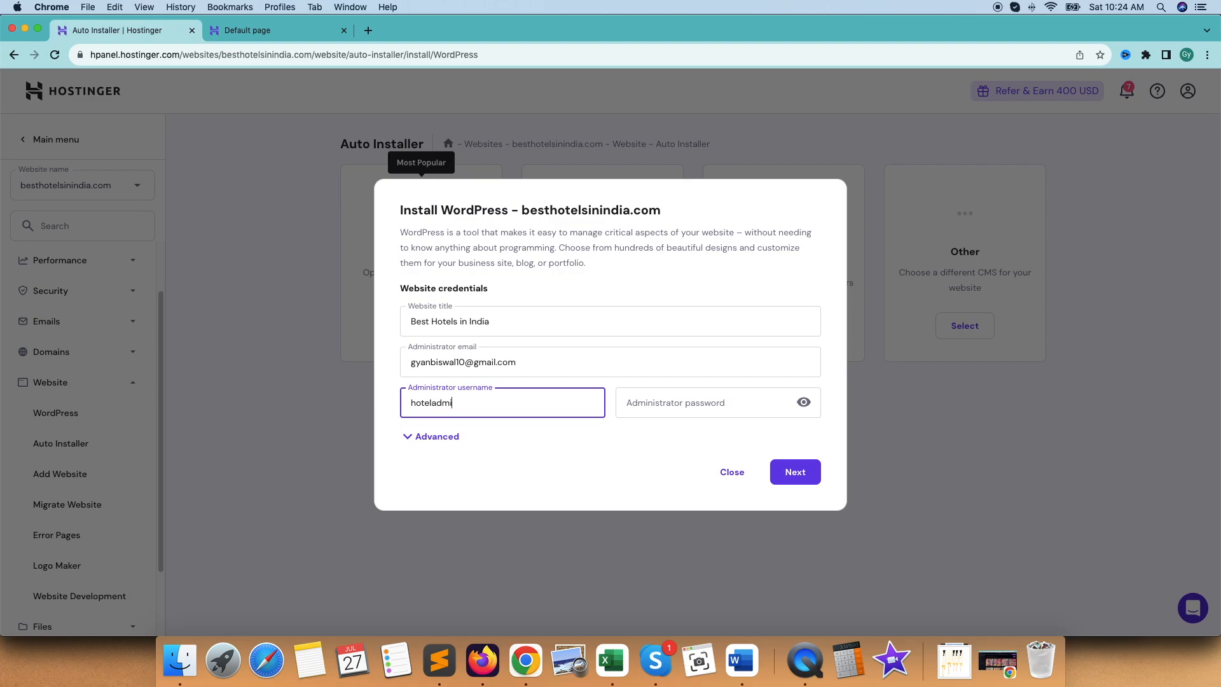
Fill in the website title Best Hotels in India, the administrator email, the username hoteladmin and the administrator password
click(739, 407)
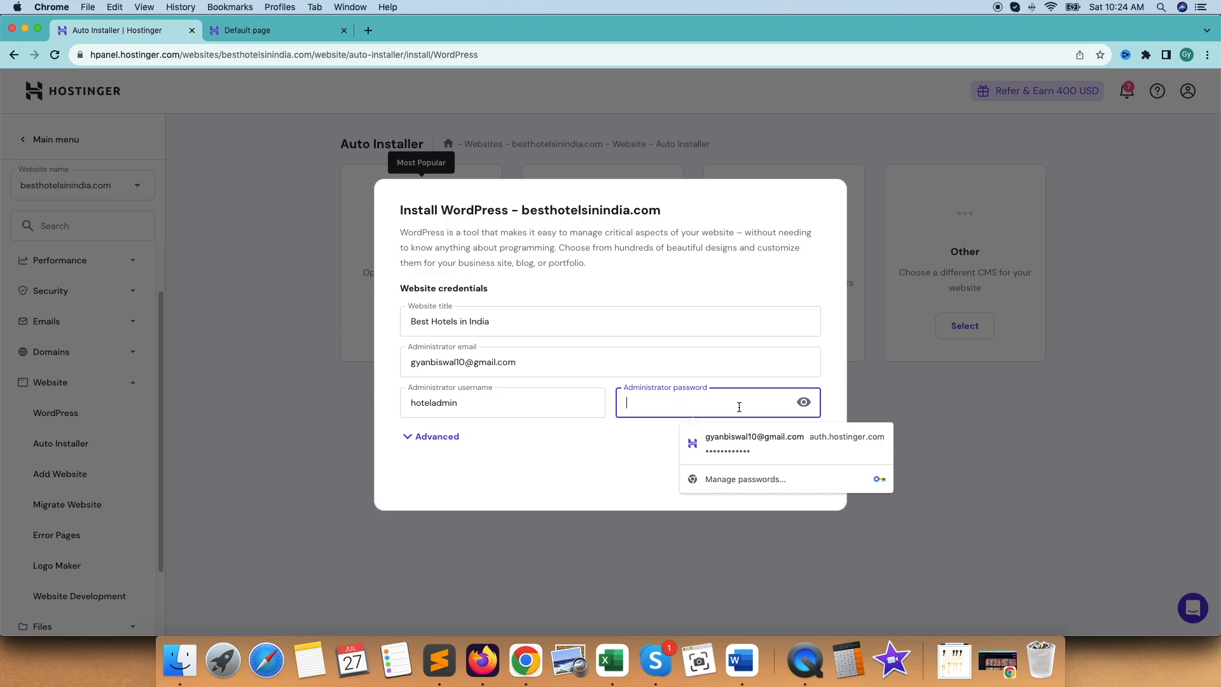
text(Ho)
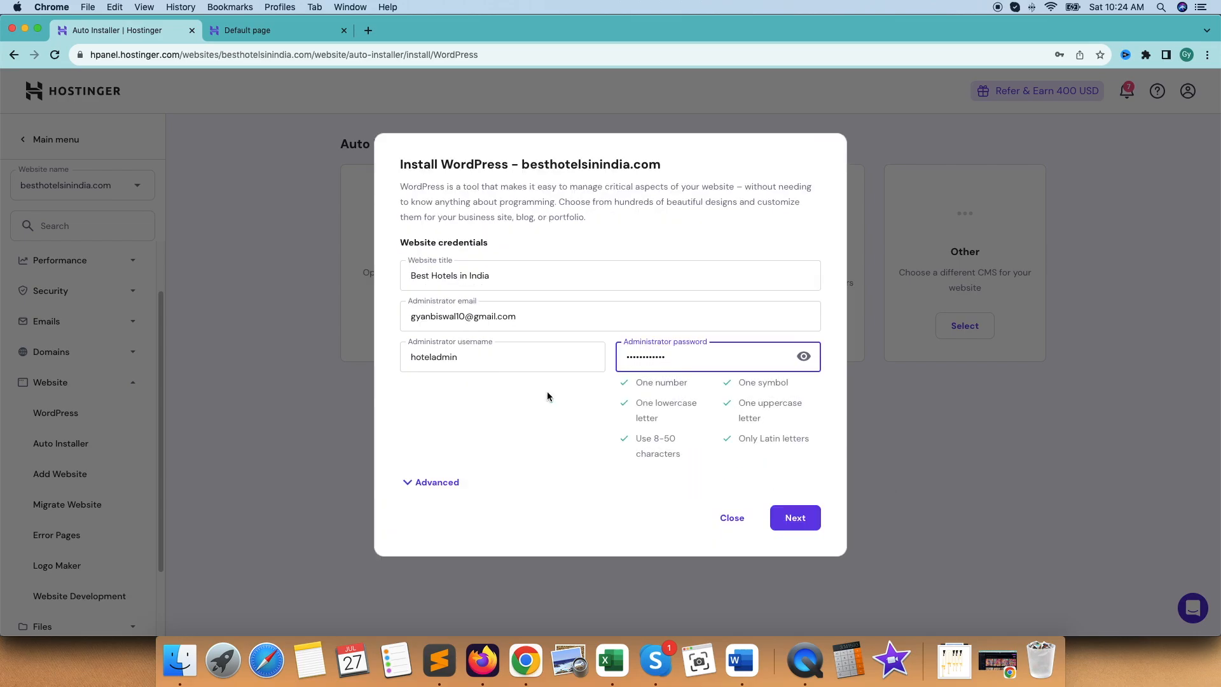
click(405, 397)
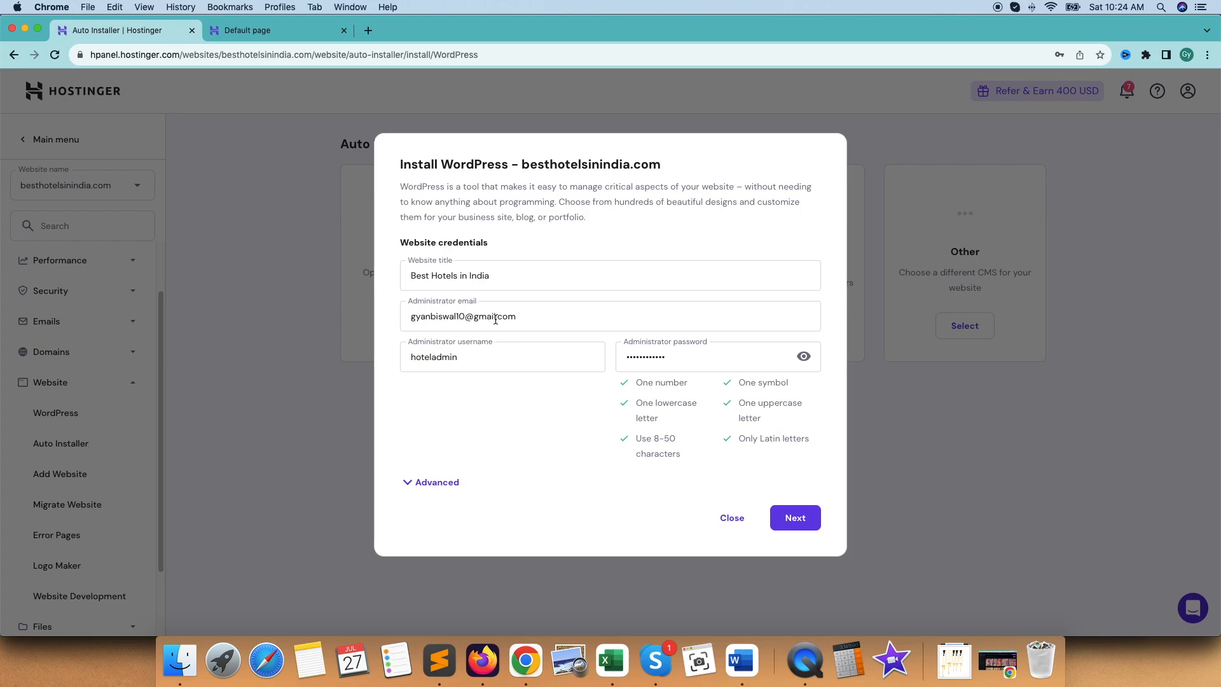
Enter a database password for the new database in the advanced options, leave the subdirectory empty and proceed to the version settings
click(430, 484)
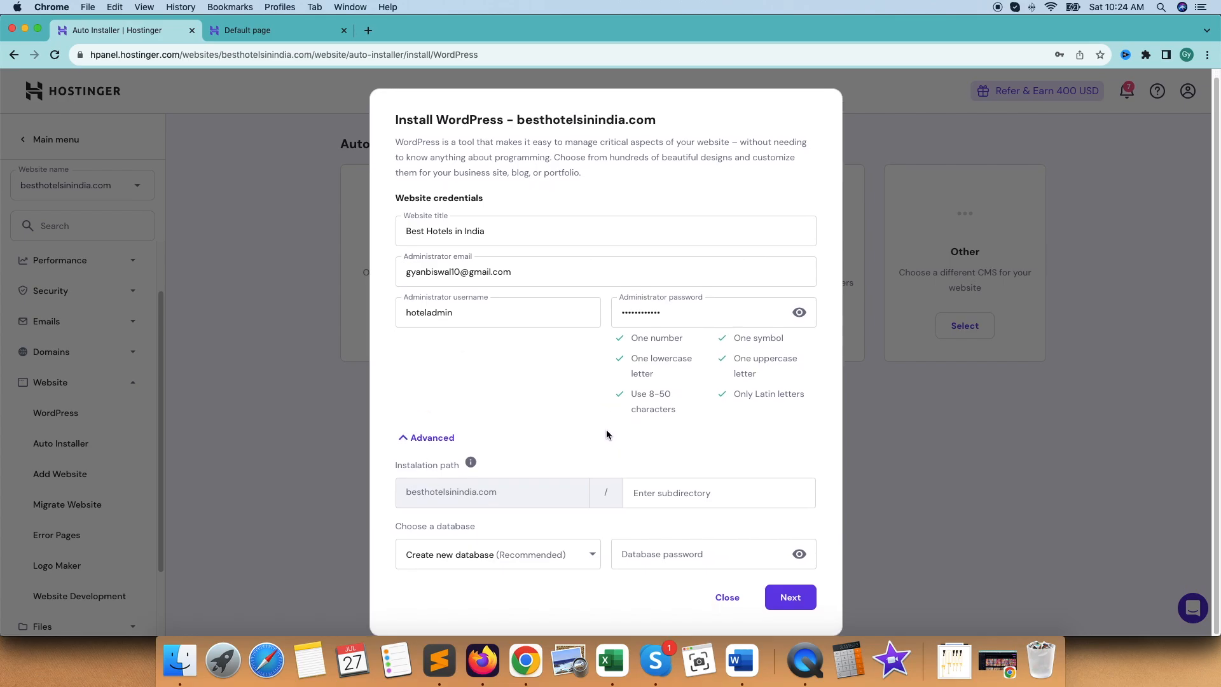
click(653, 493)
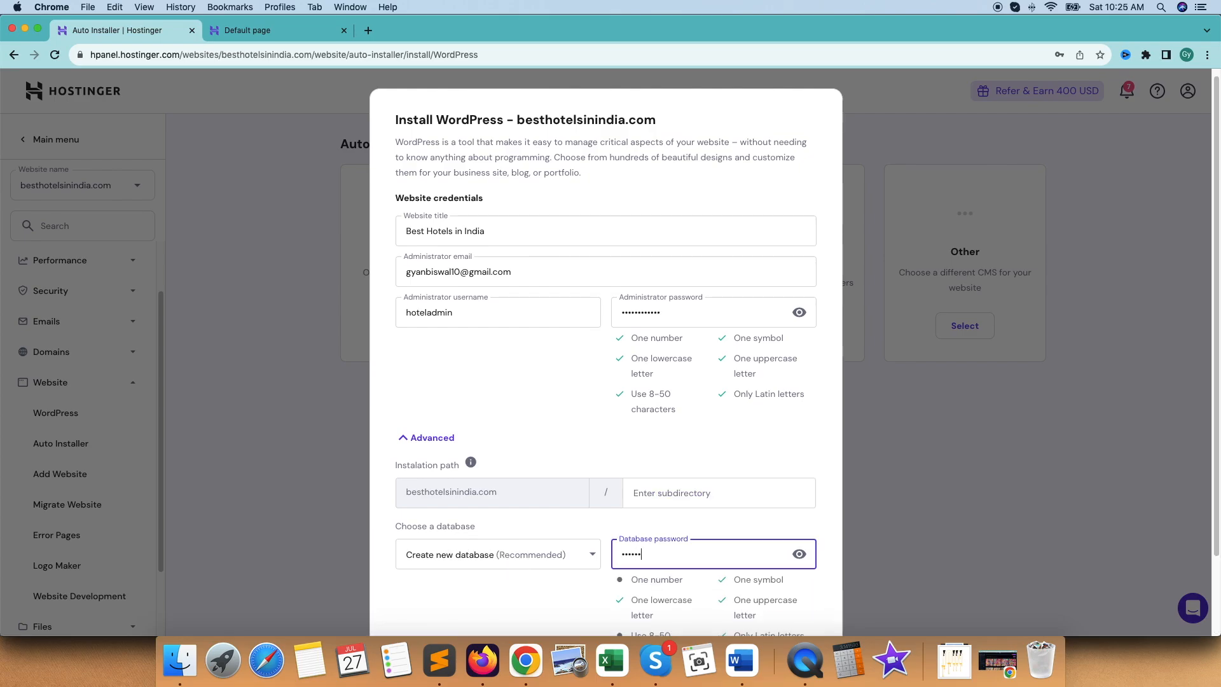
text(••)
scroll(698, 514, down, 3)
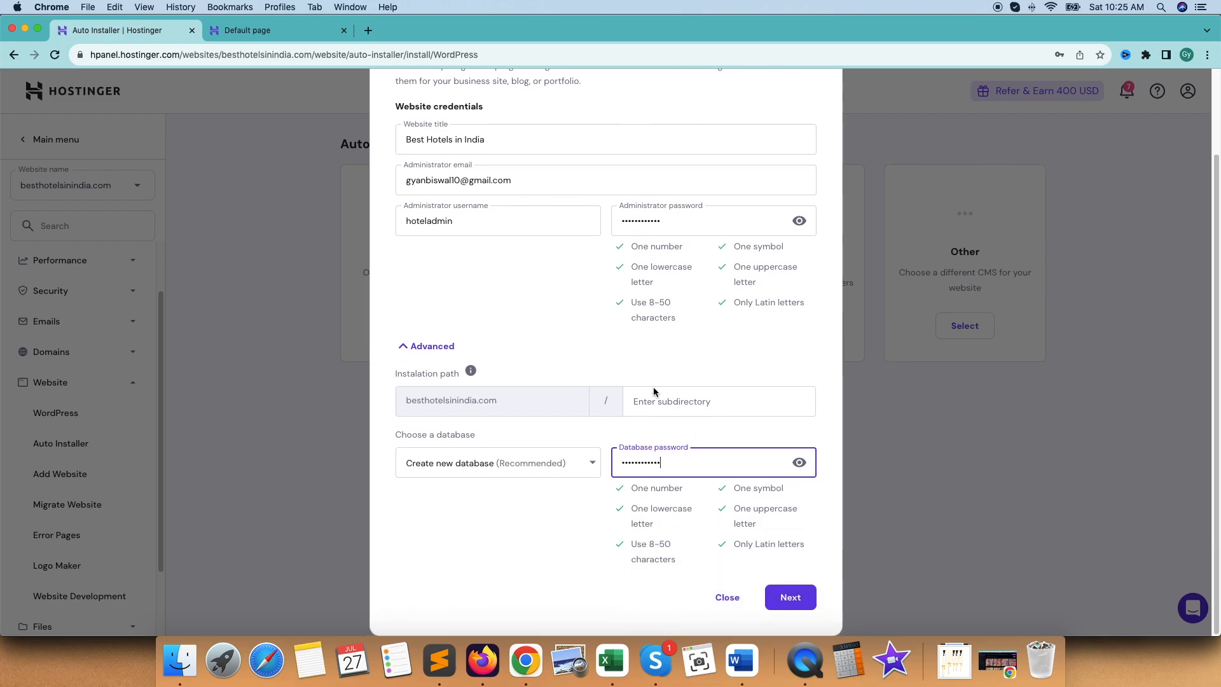
click(789, 598)
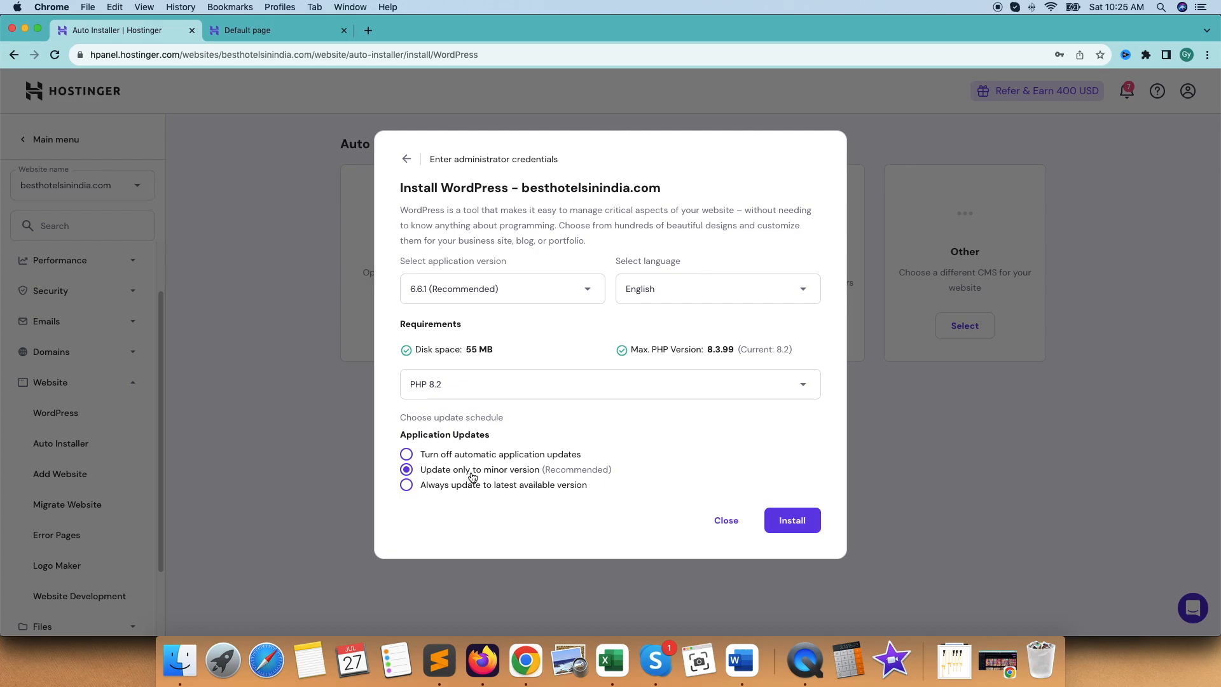
Choose to update only to minor versions and install WordPress 6.6.1 in English with PHP 8.2
double_click(560, 470)
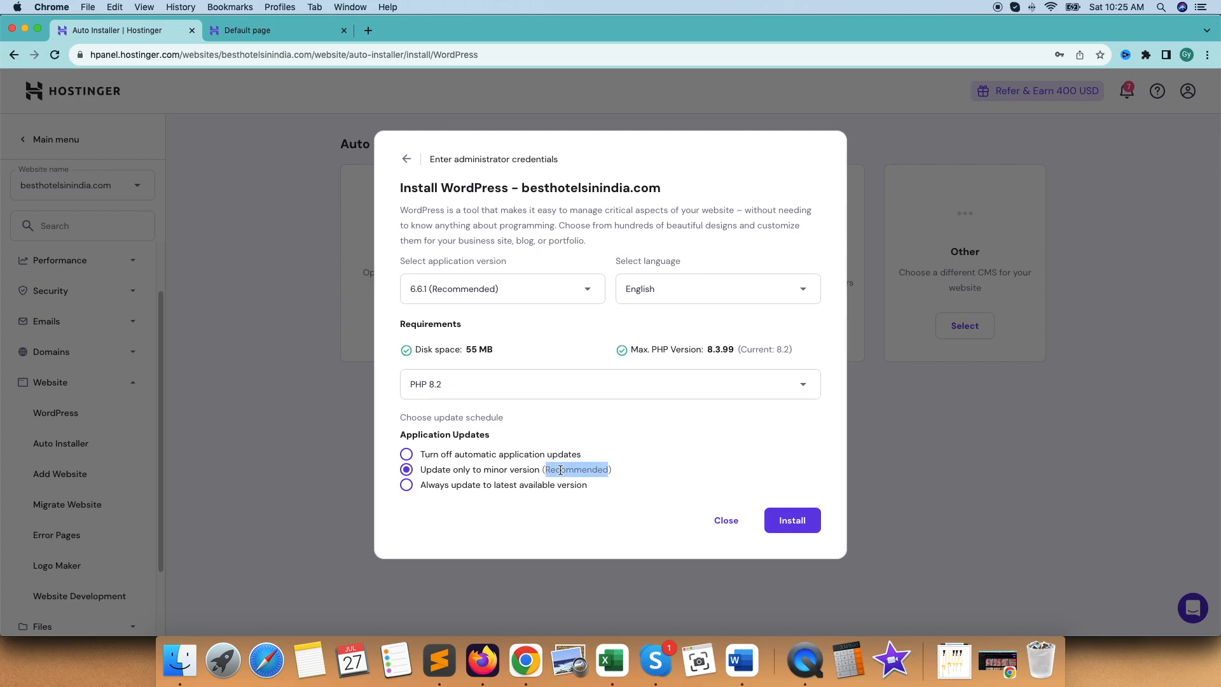
click(406, 471)
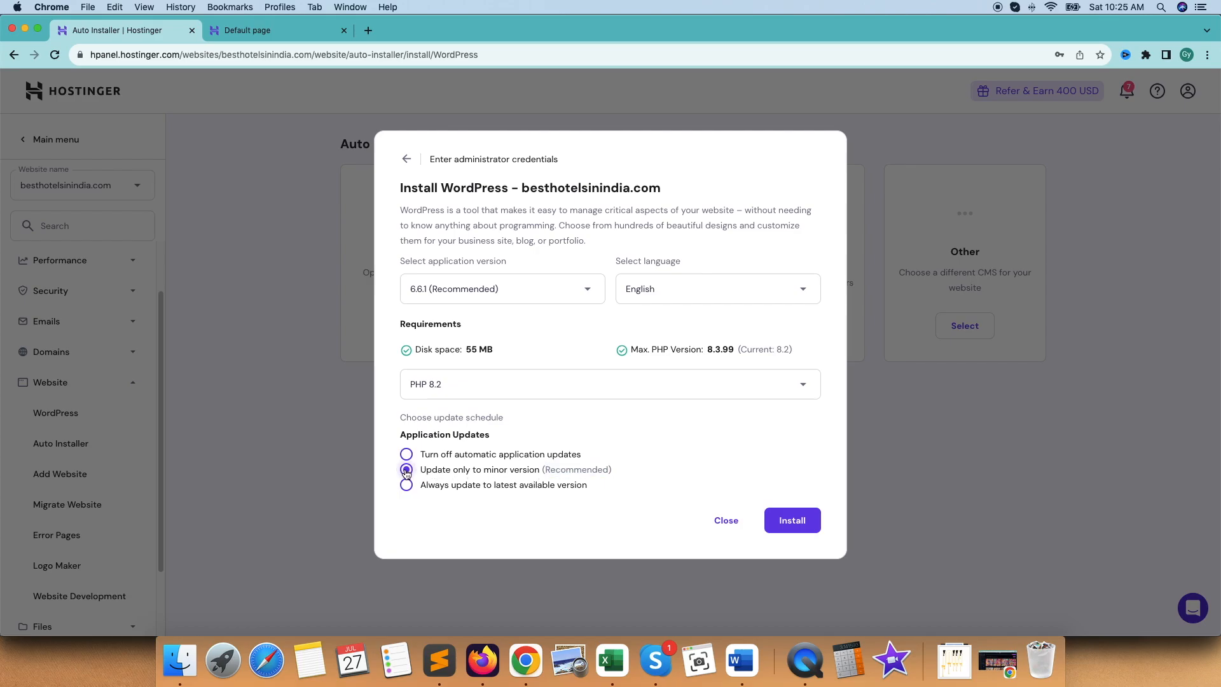
click(802, 525)
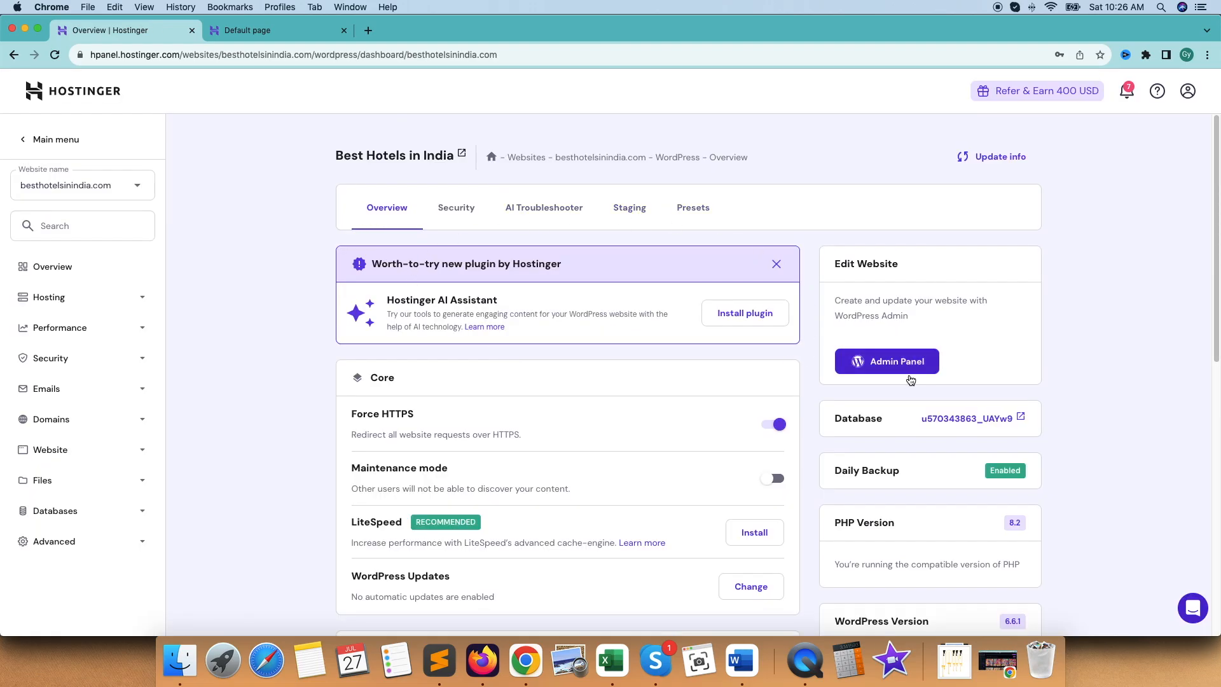
Examine the WordPress overview page, including the core settings, SSL status and the expanded list of suggested plugins
scroll(829, 432, down, 5)
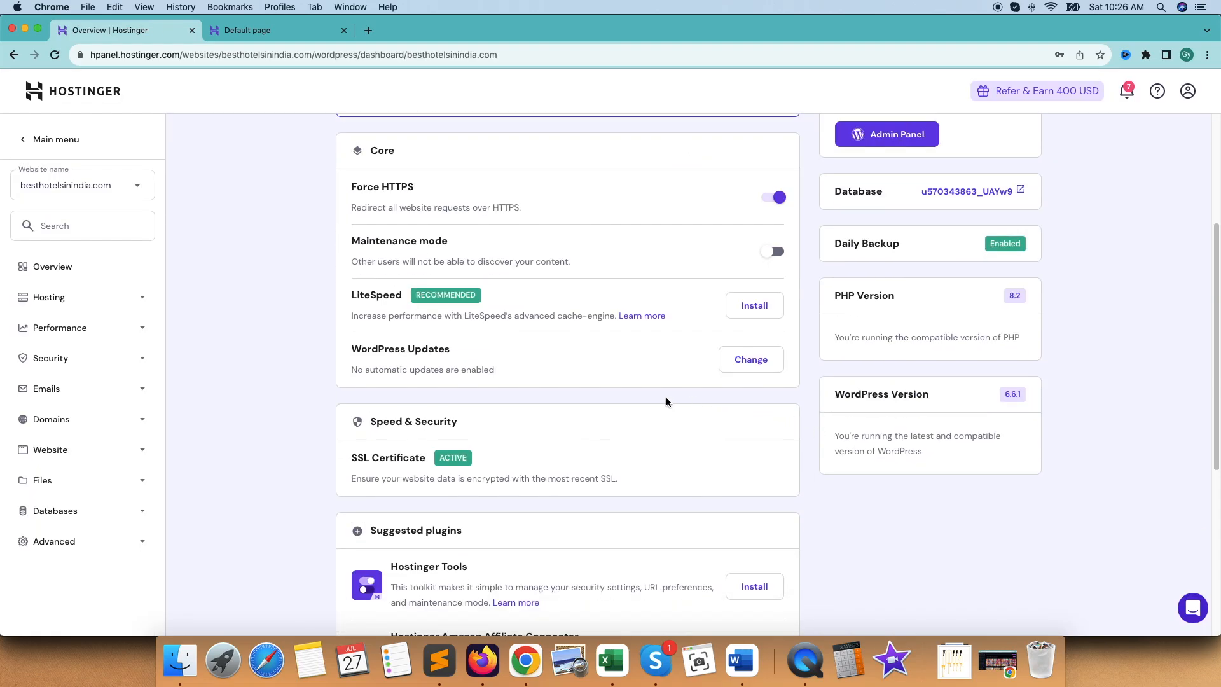
scroll(687, 407, down, 5)
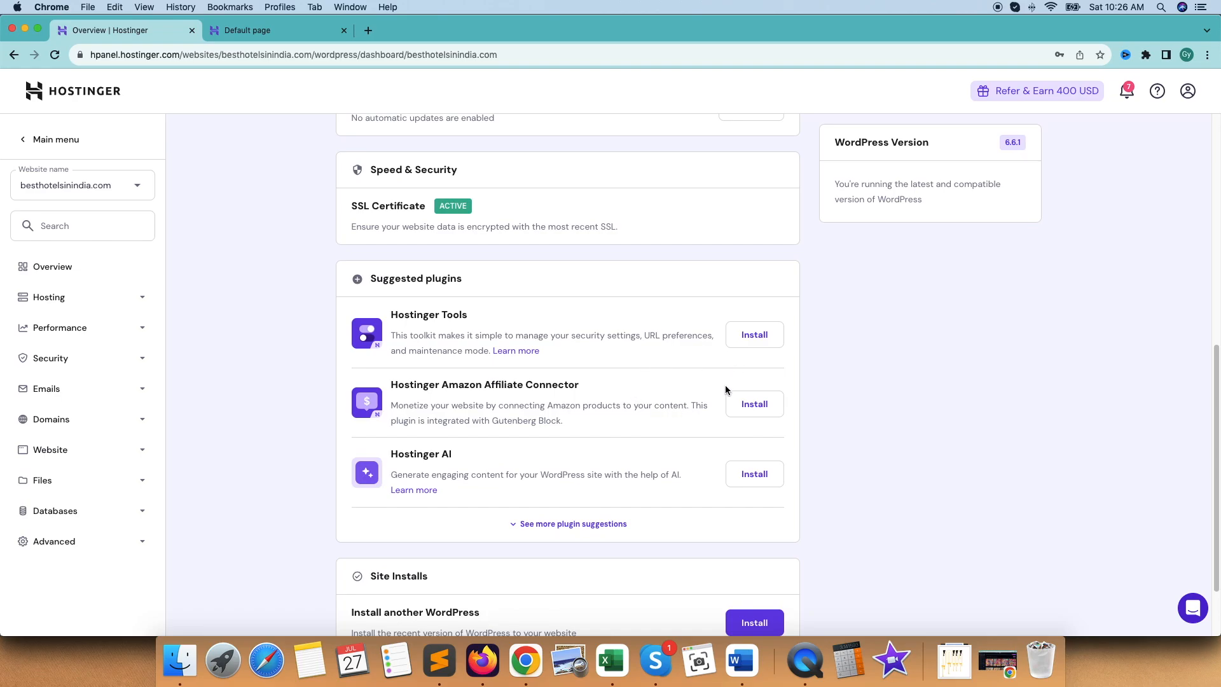
scroll(635, 421, down, 2)
click(569, 437)
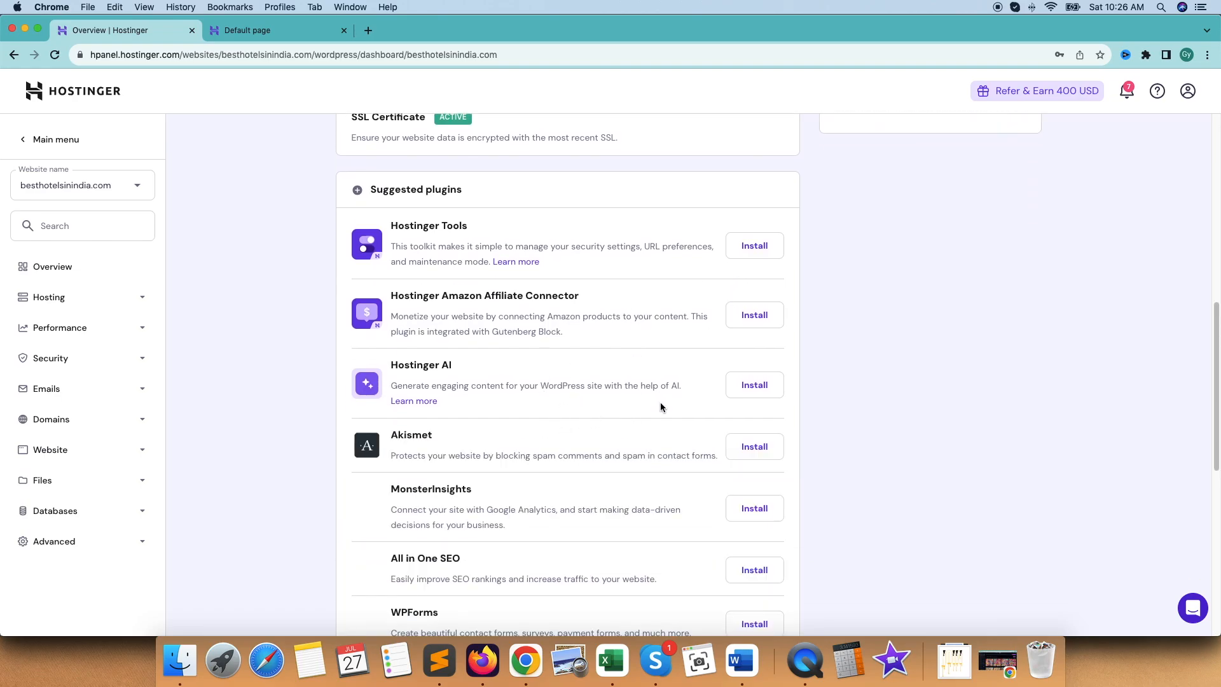
scroll(606, 424, down, 3)
scroll(623, 395, down, 1)
scroll(698, 424, down, 4)
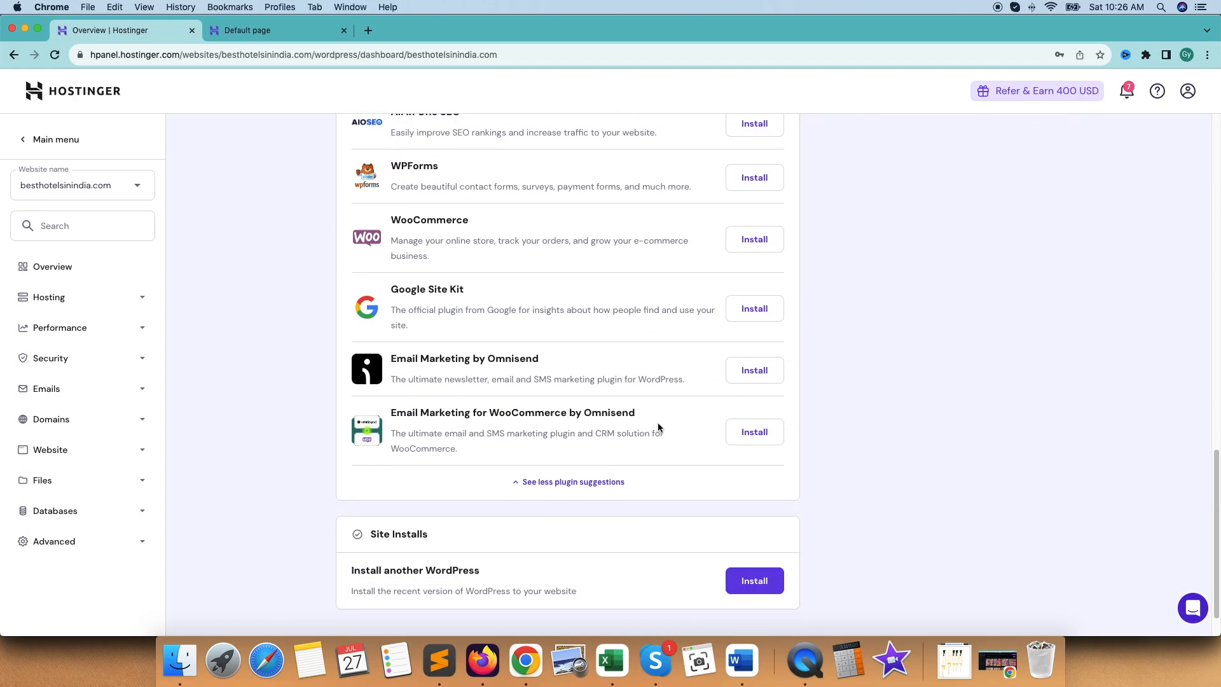
scroll(658, 426, up, 10)
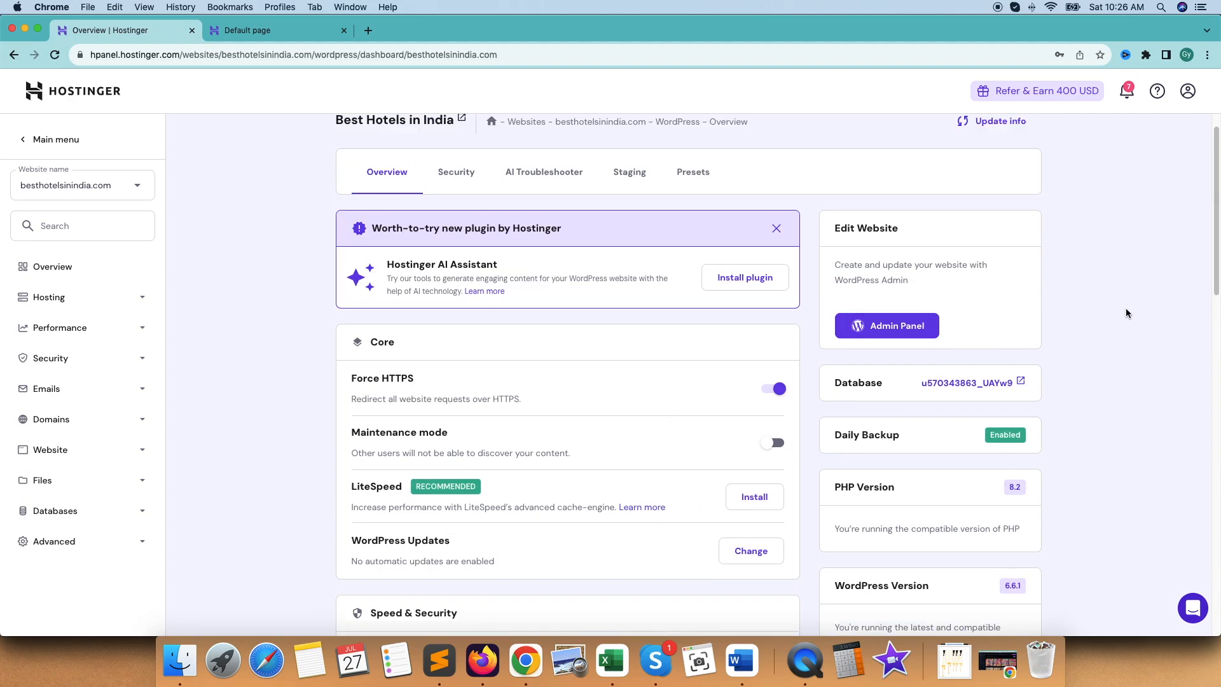
scroll(1119, 327, up, 1)
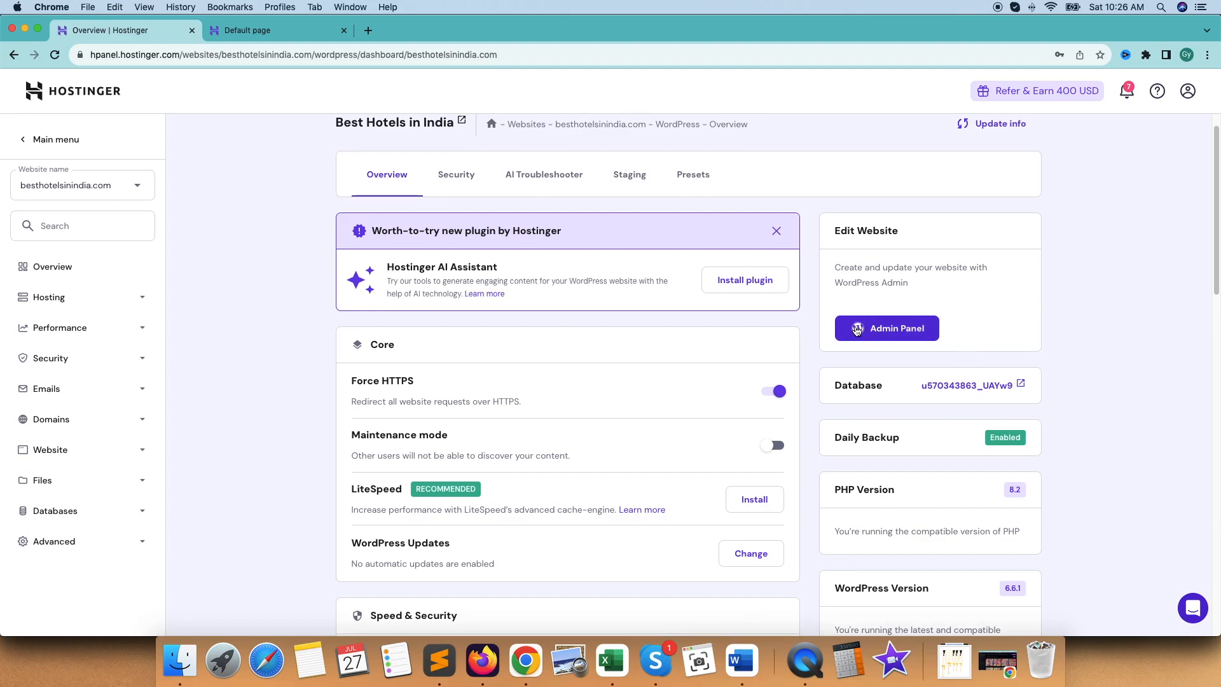
Open the WordPress admin panel, open the live site in a new tab and review the onboarding page's setup tasks
click(887, 332)
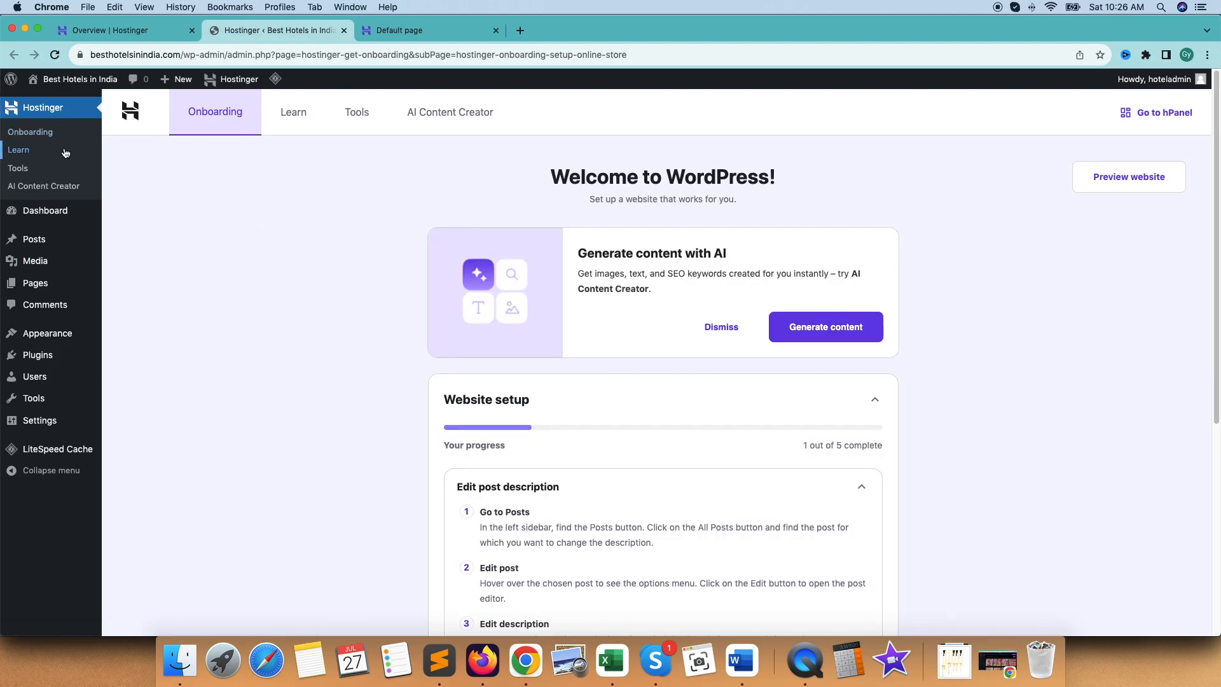
super+click(93, 81)
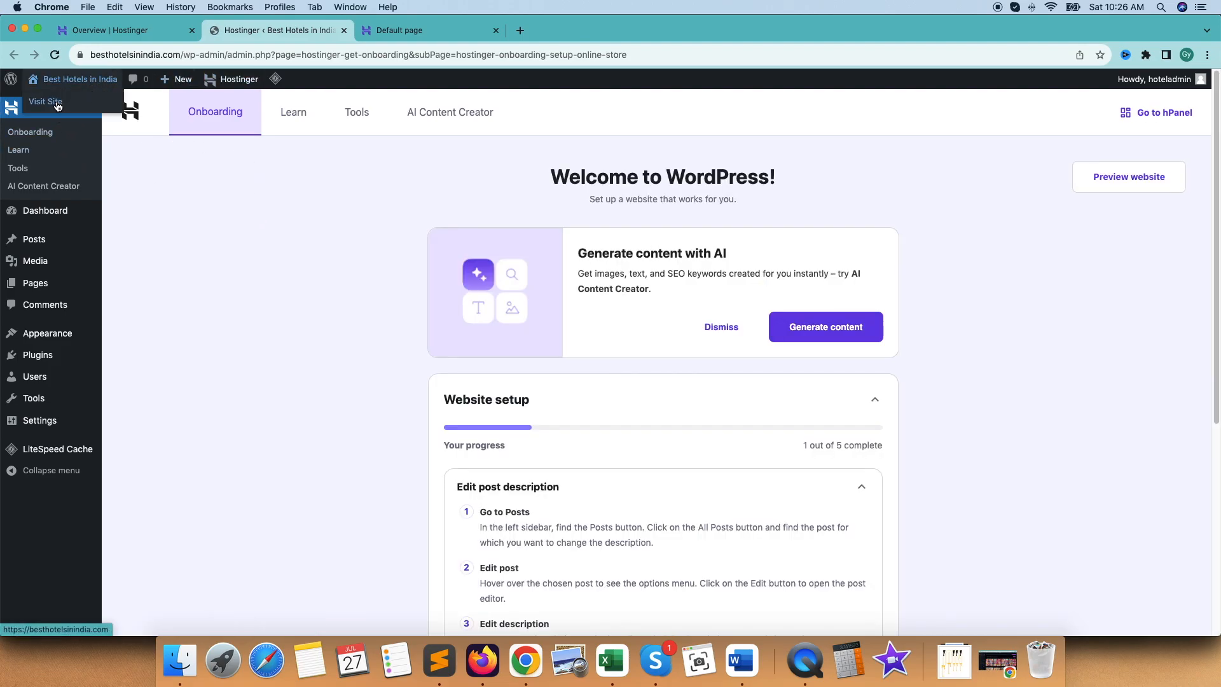
scroll(441, 335, down, 5)
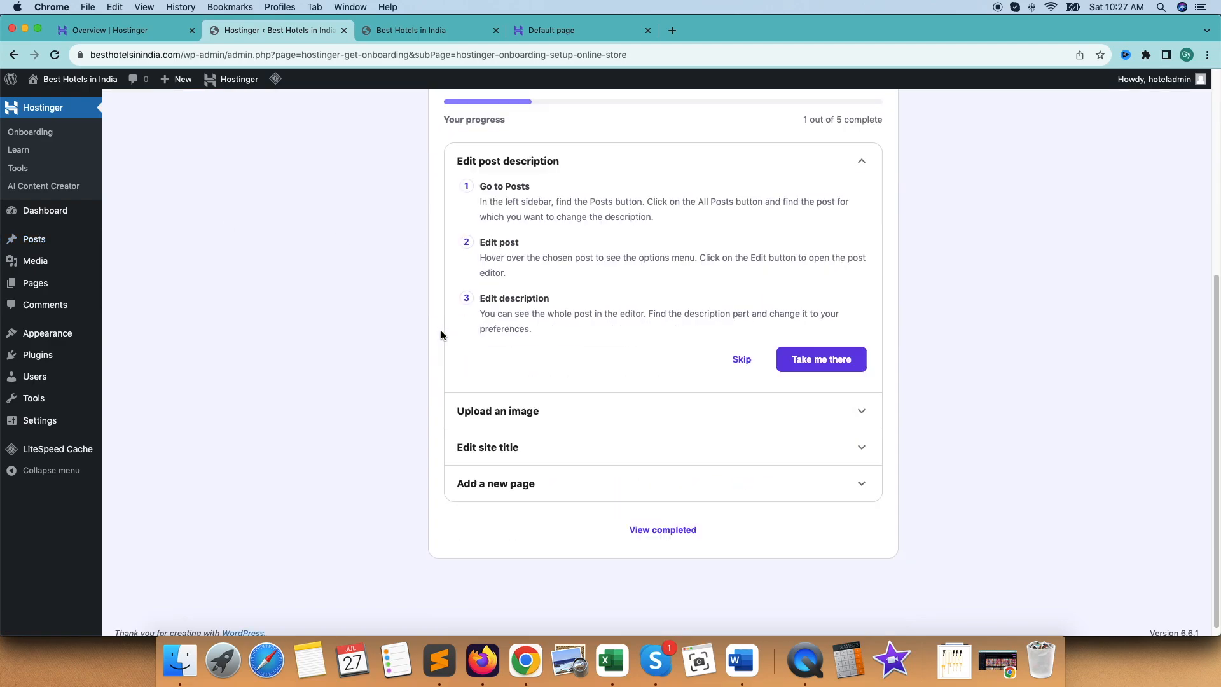
scroll(441, 335, up, 5)
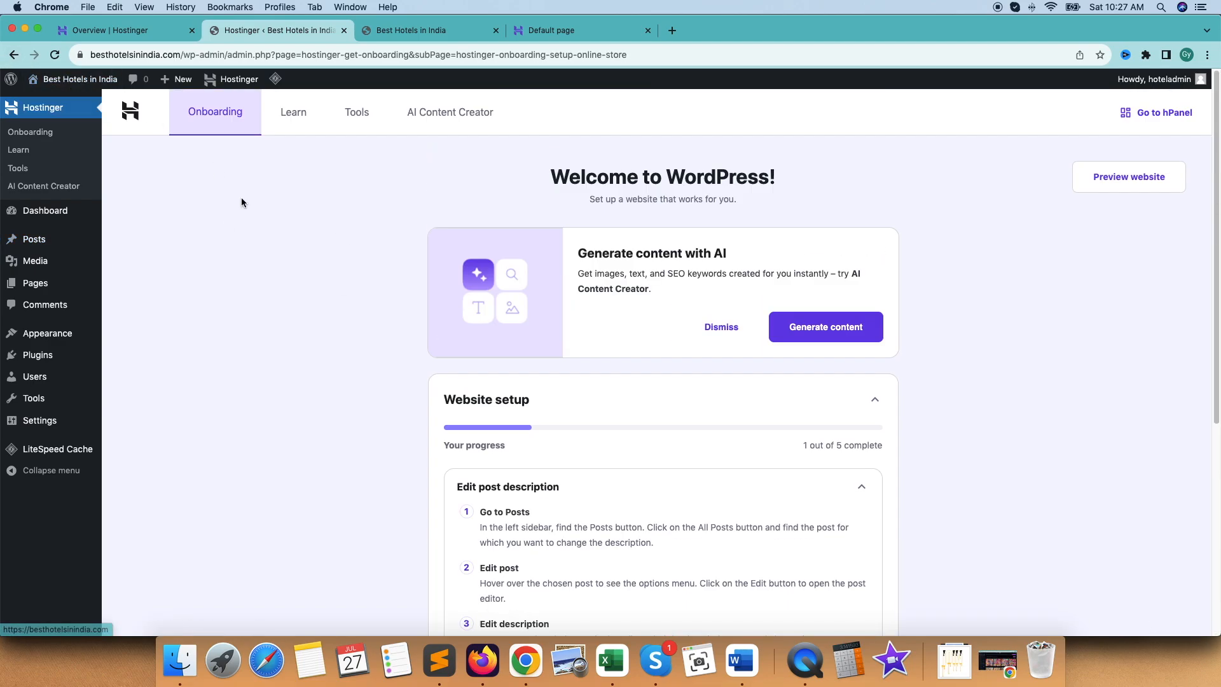
Log out of the WordPress admin and return to the site's Hostinger overview
mouse_move(1163, 81)
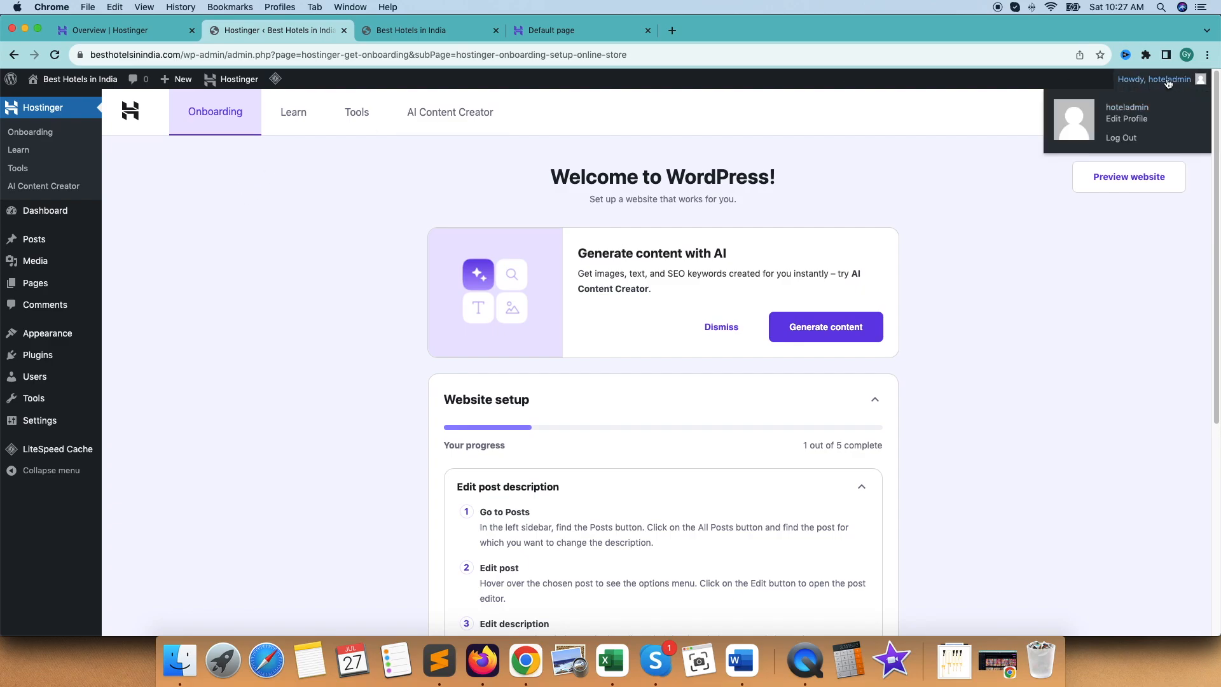
click(1120, 138)
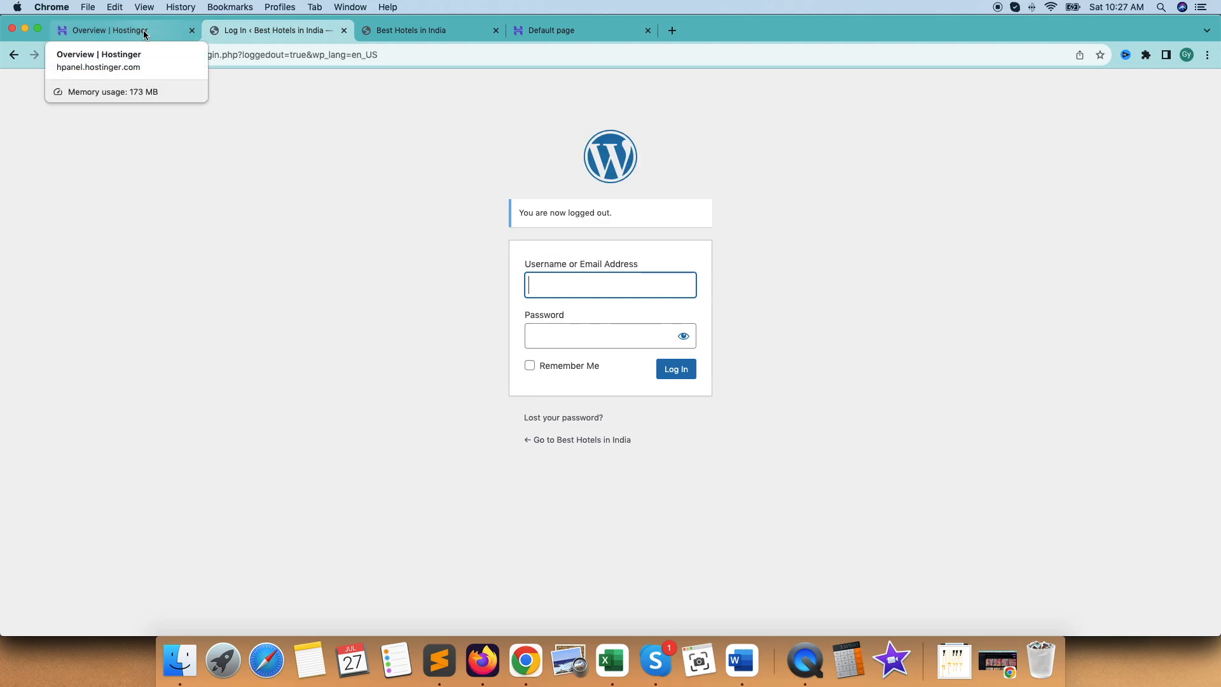
click(144, 31)
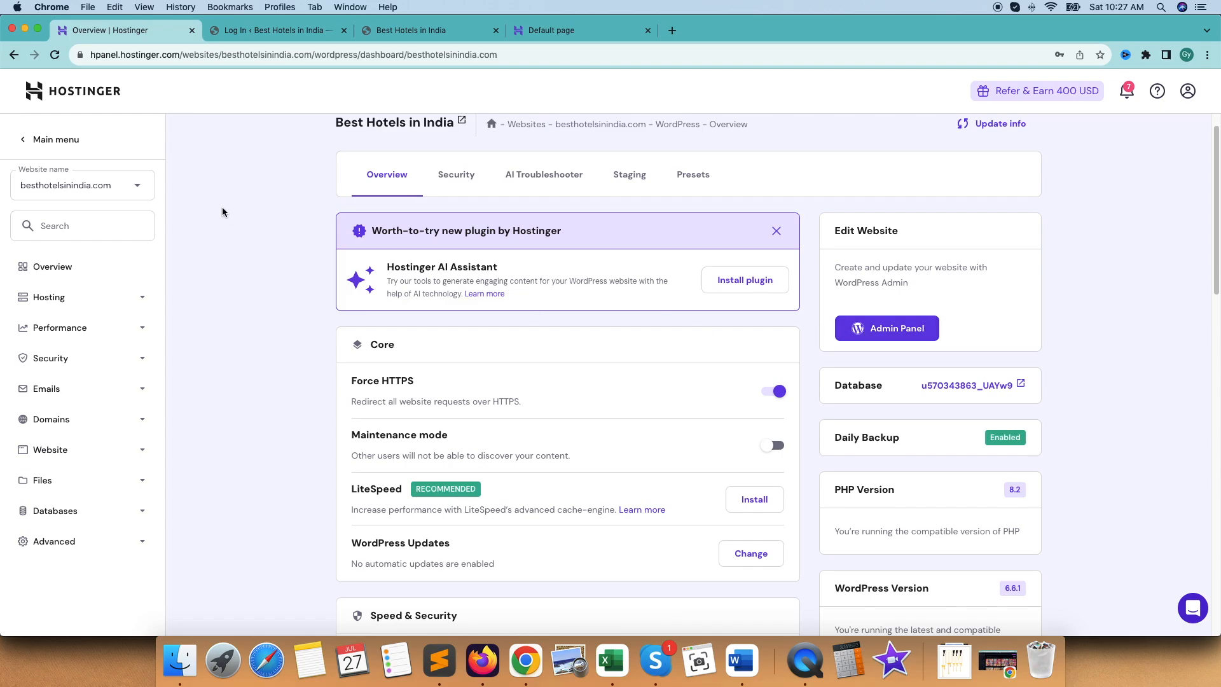
Try to log in to the WordPress admin from its login page with the username hoteladmin and the account password
click(909, 334)
click(548, 240)
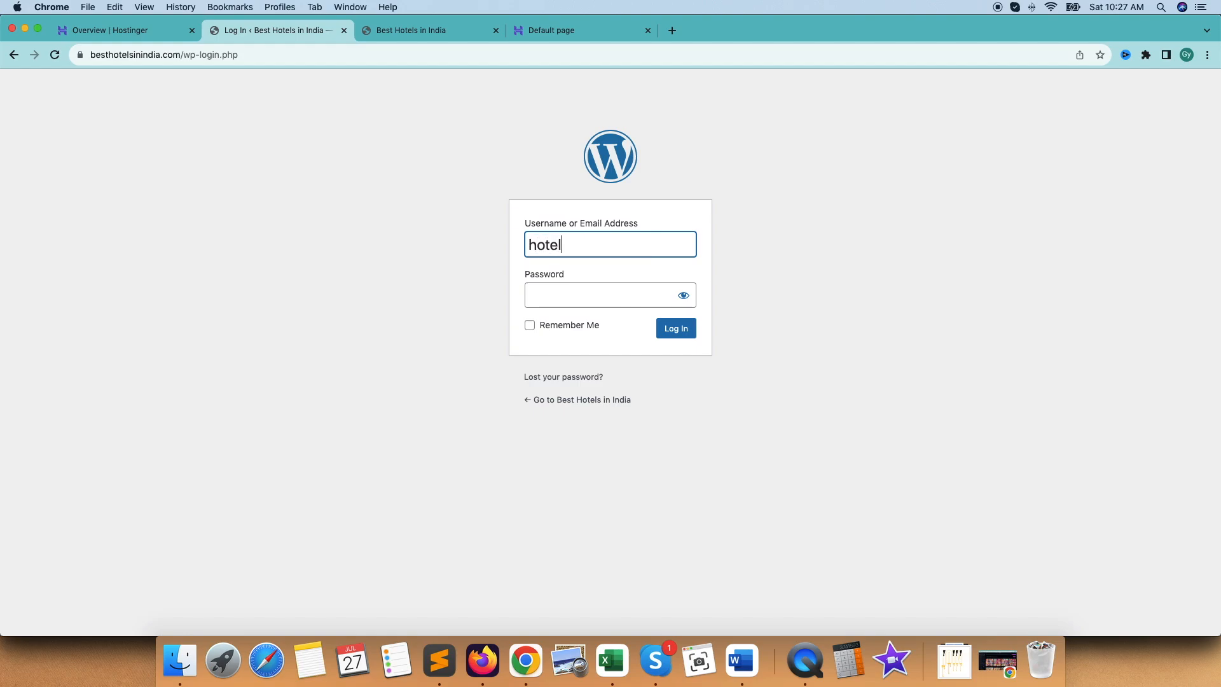
text(hoteladmin)
click(553, 284)
text(****)
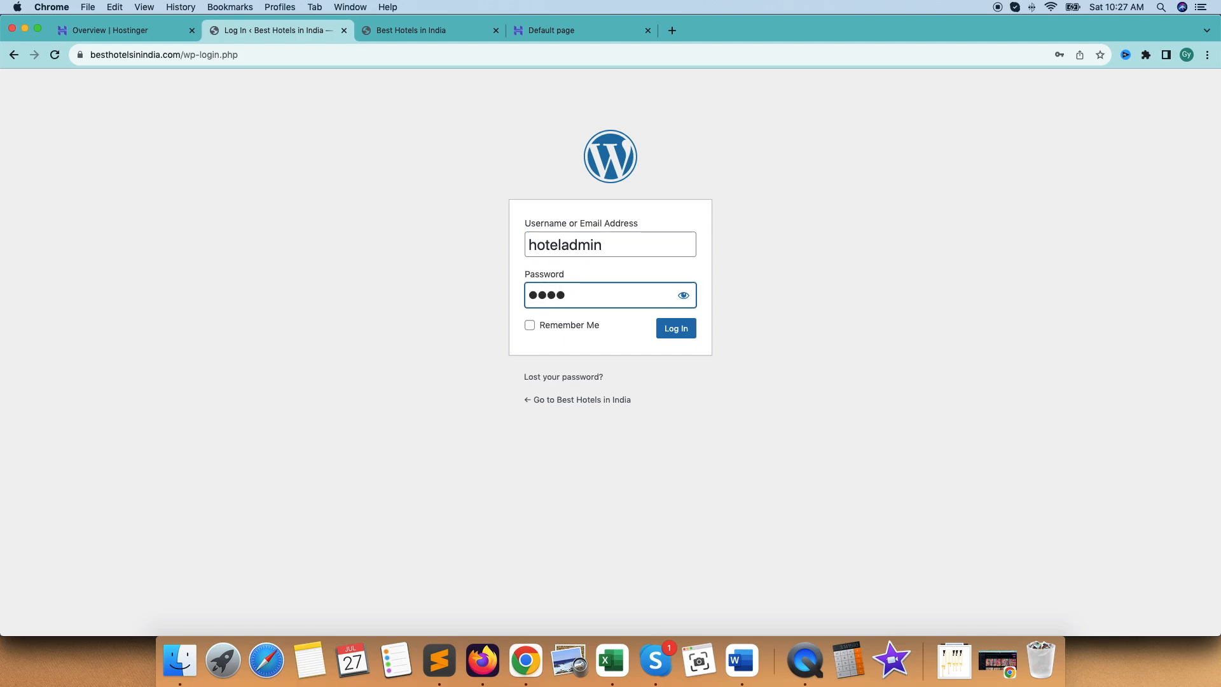
text(********)
click(679, 330)
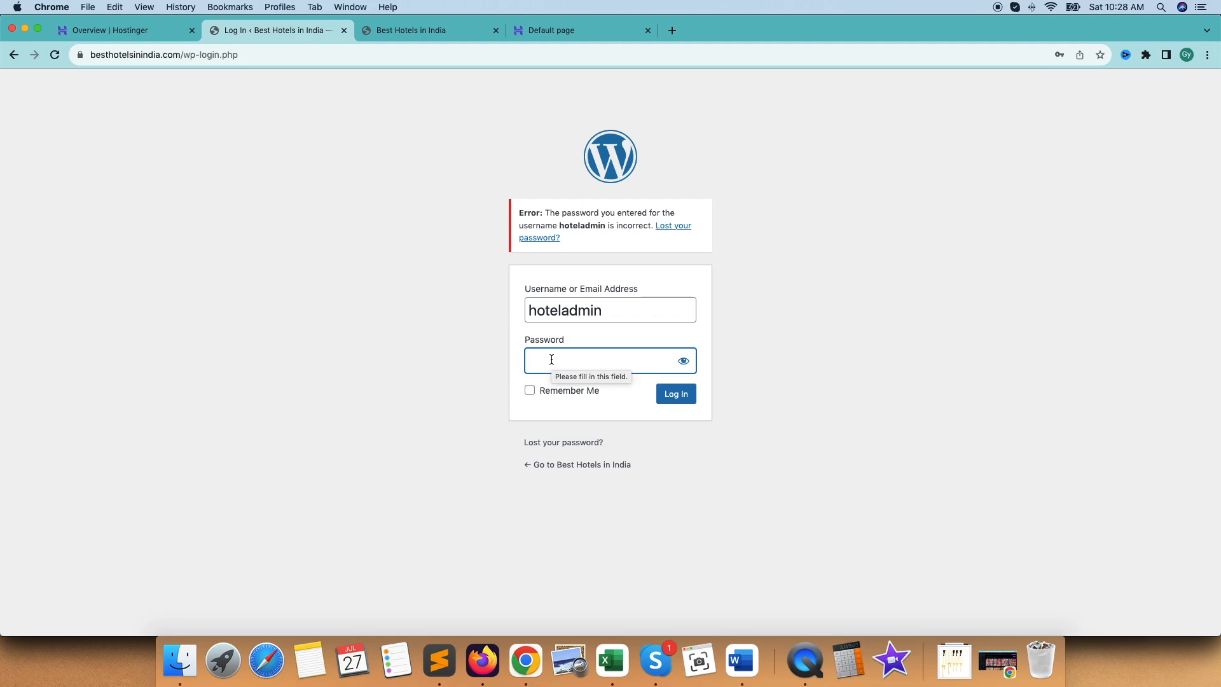
Re-enter the account password to log in to the WordPress dashboard, and dismiss the browser's offer to save it
text(*************)
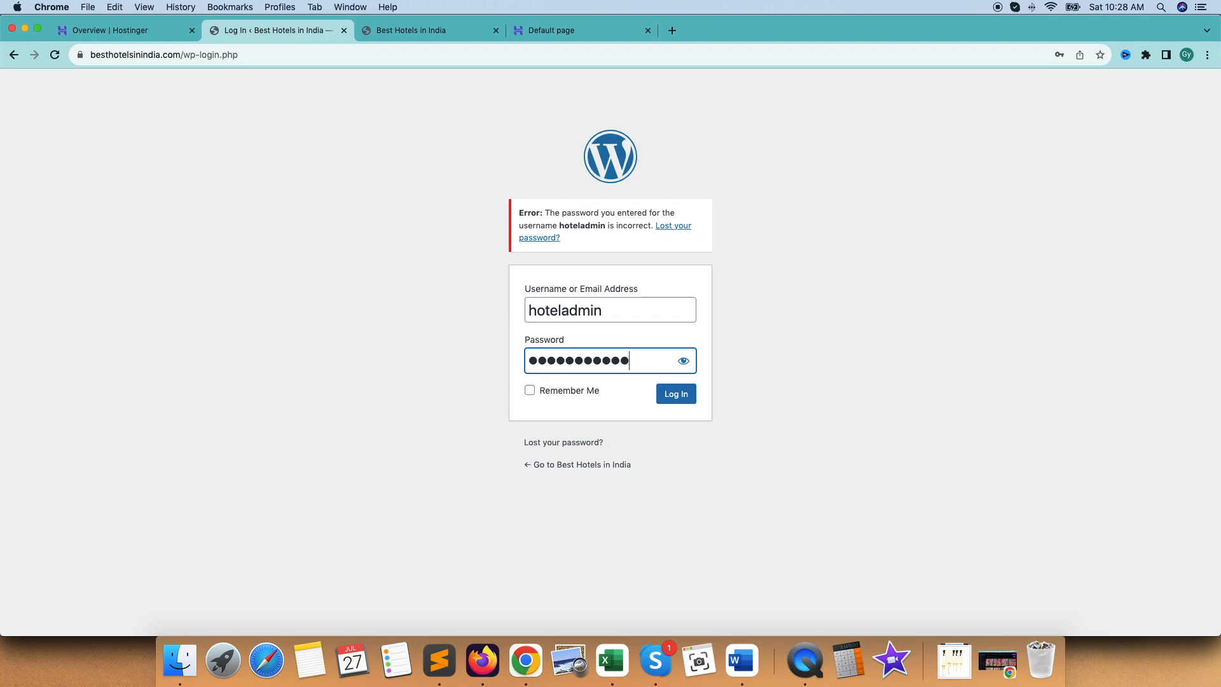
key(Return)
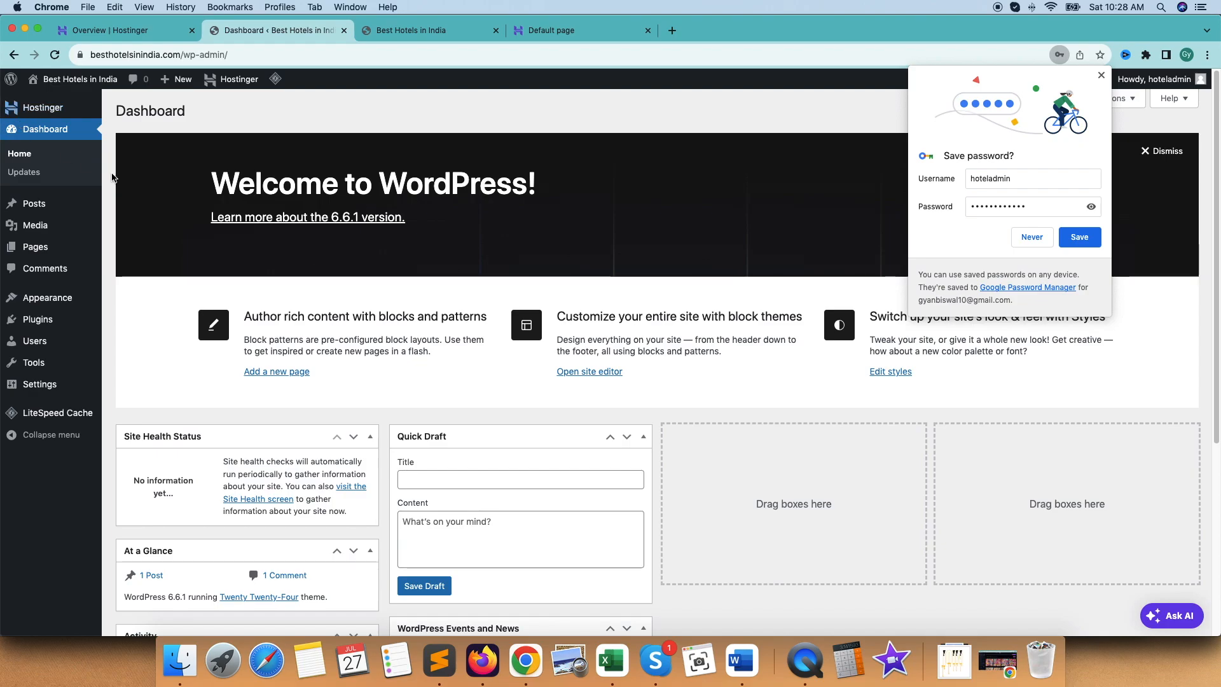
mouse_move(48, 118)
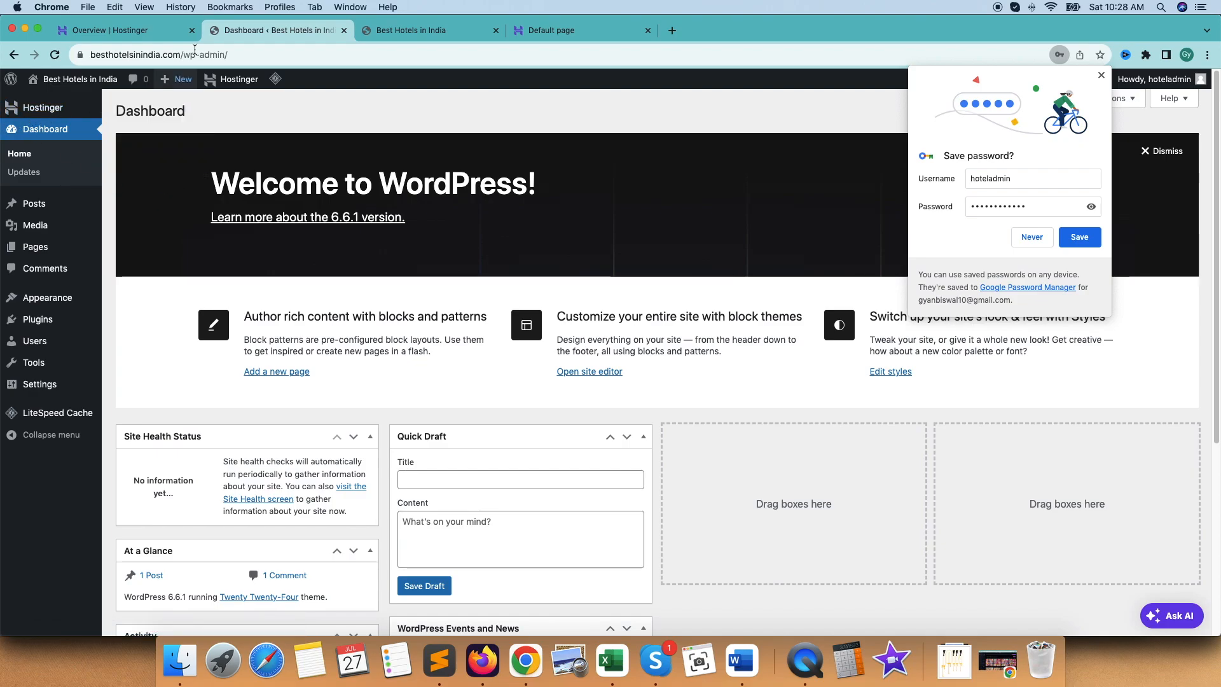
click(1101, 75)
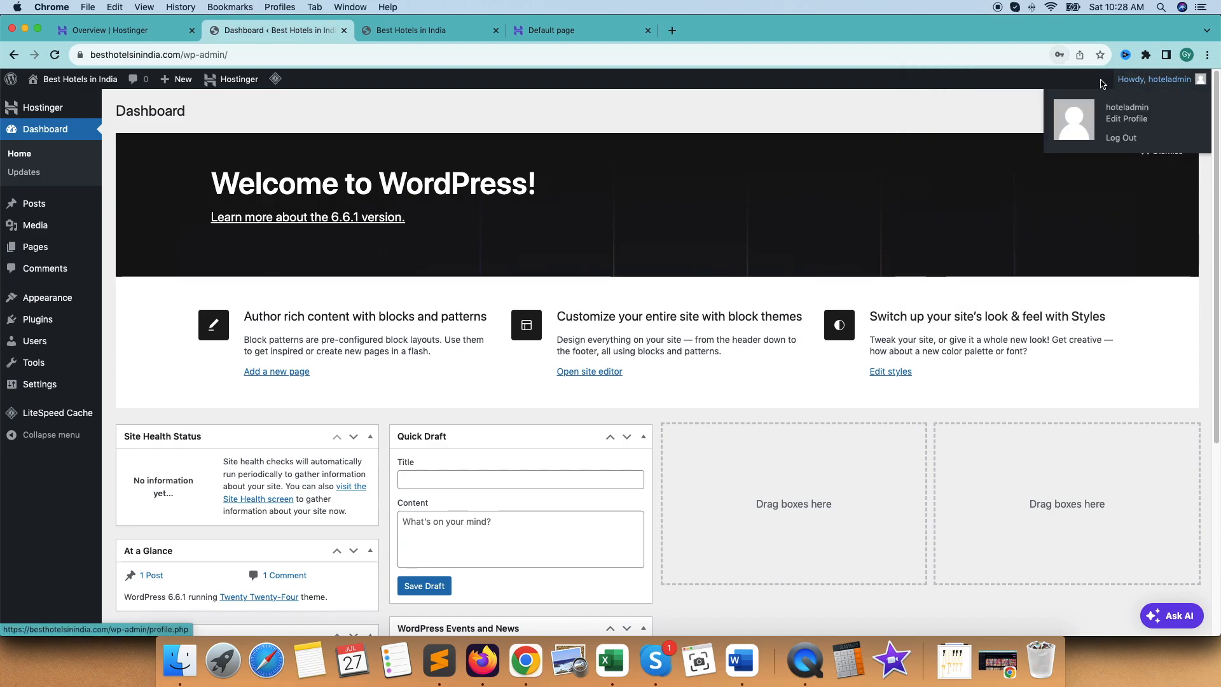